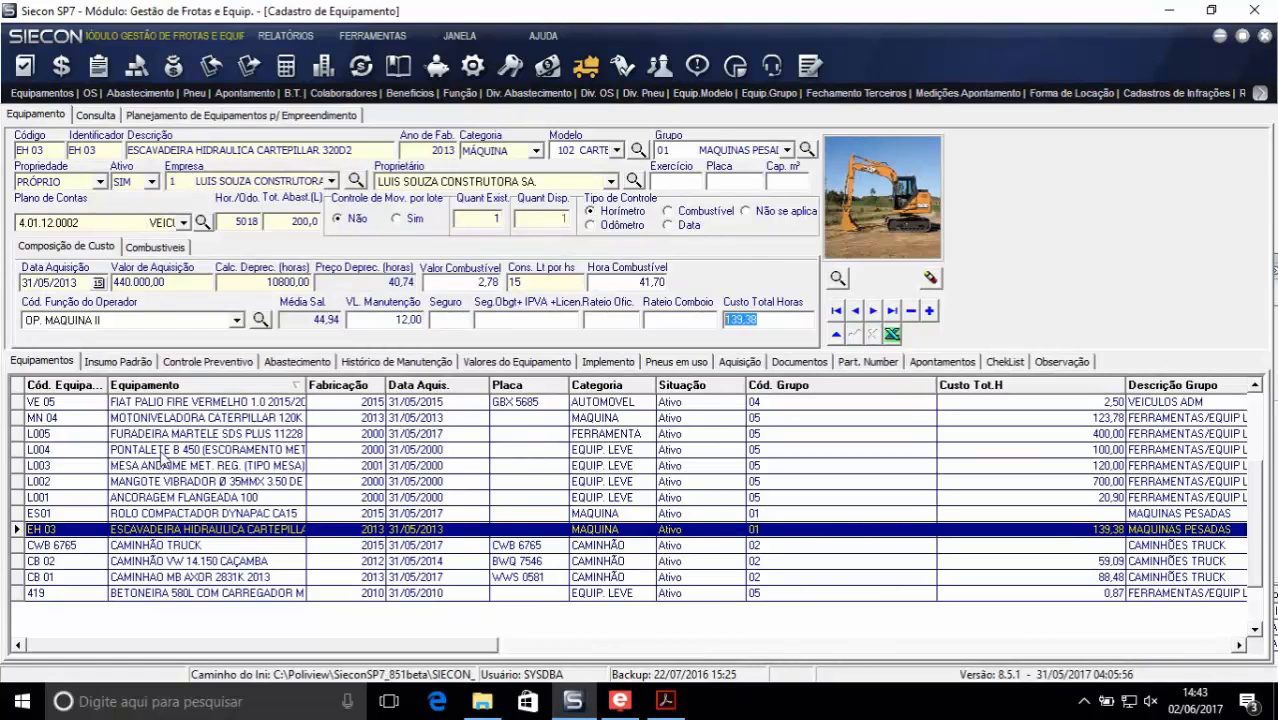
- Review the registration records of the Fiat Palio VE 05, motor grader MN 04, hammer drill L005 and light equipment L003, L002 and L001
left_click(132, 406)
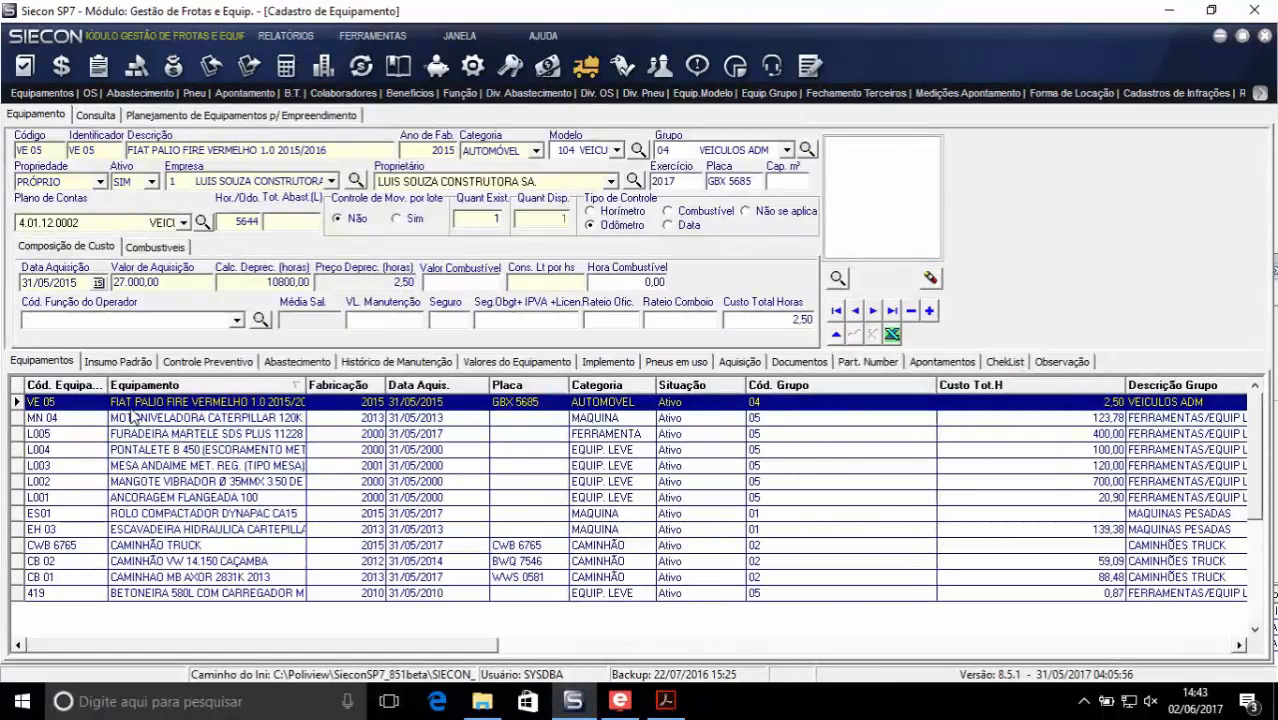
left_click(132, 416)
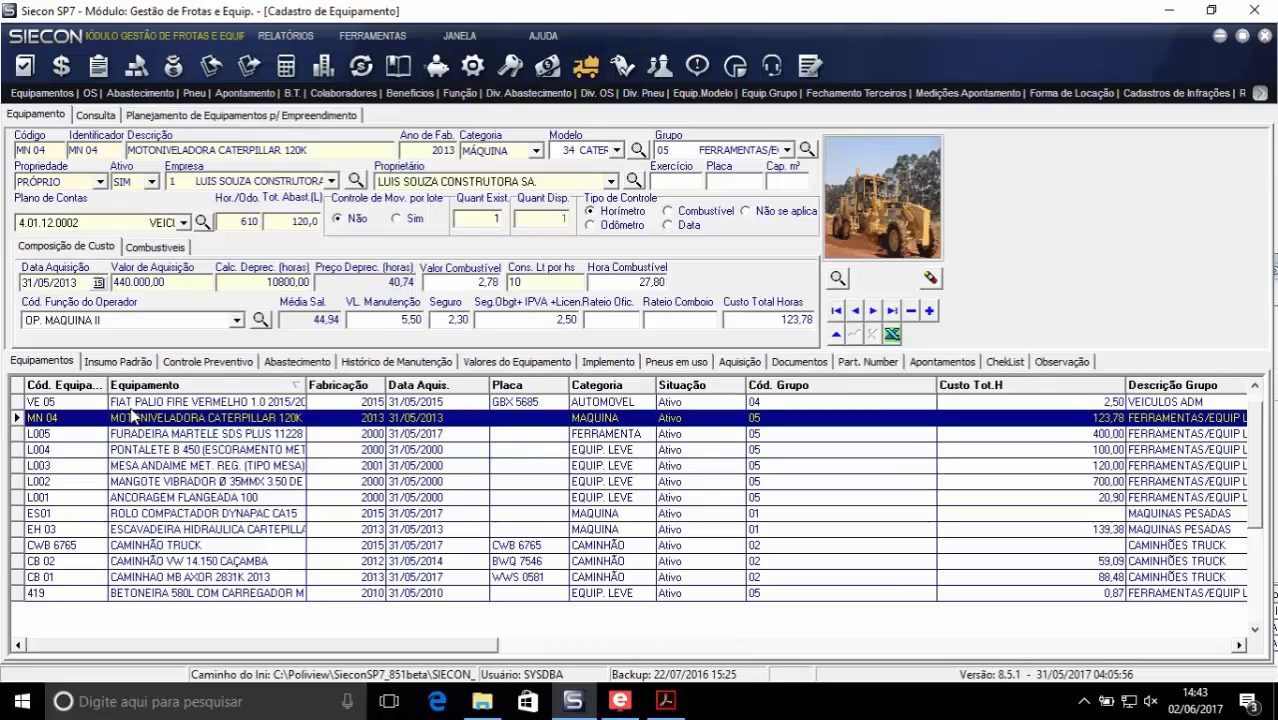
key("Down")
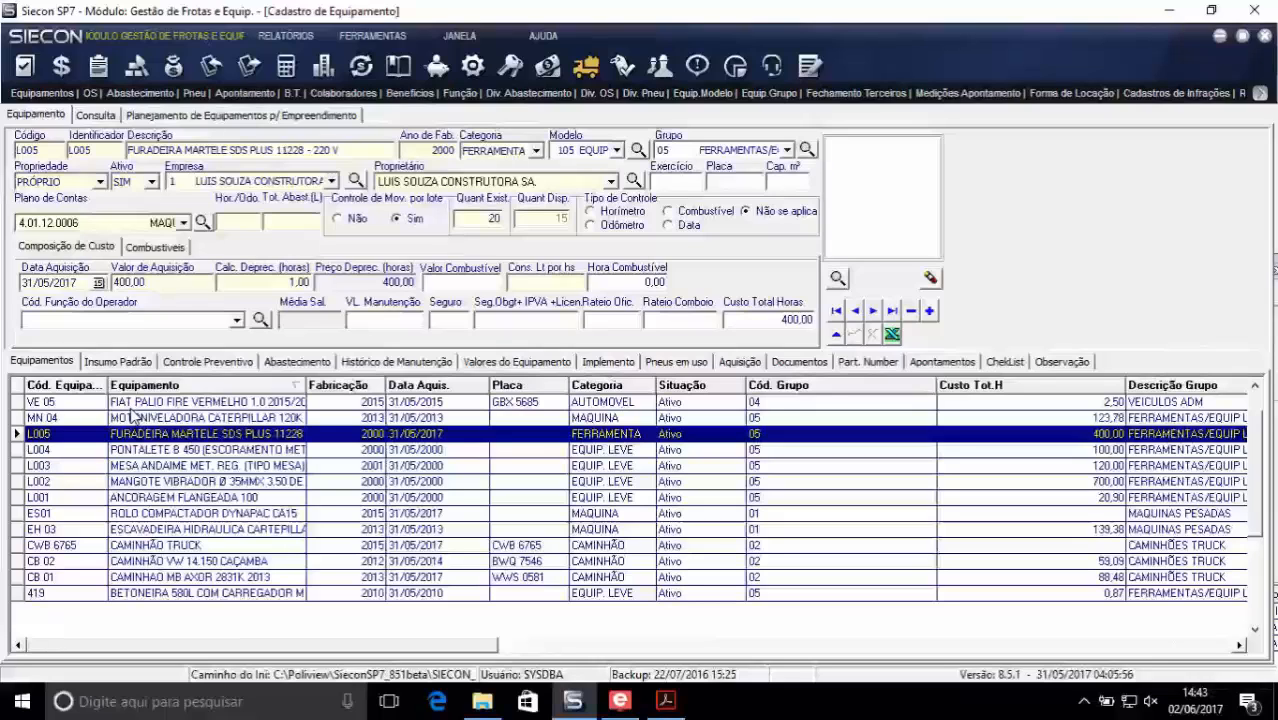
left_click(197, 467)
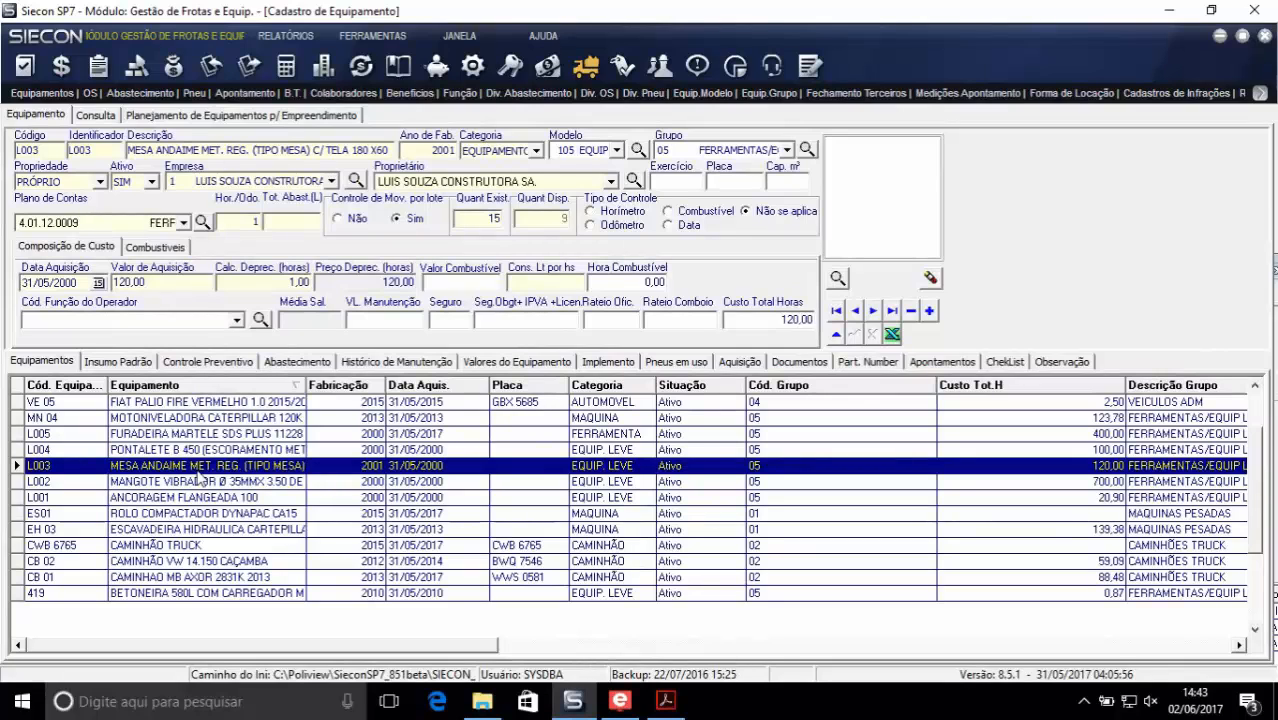
left_click(196, 481)
left_click(200, 497)
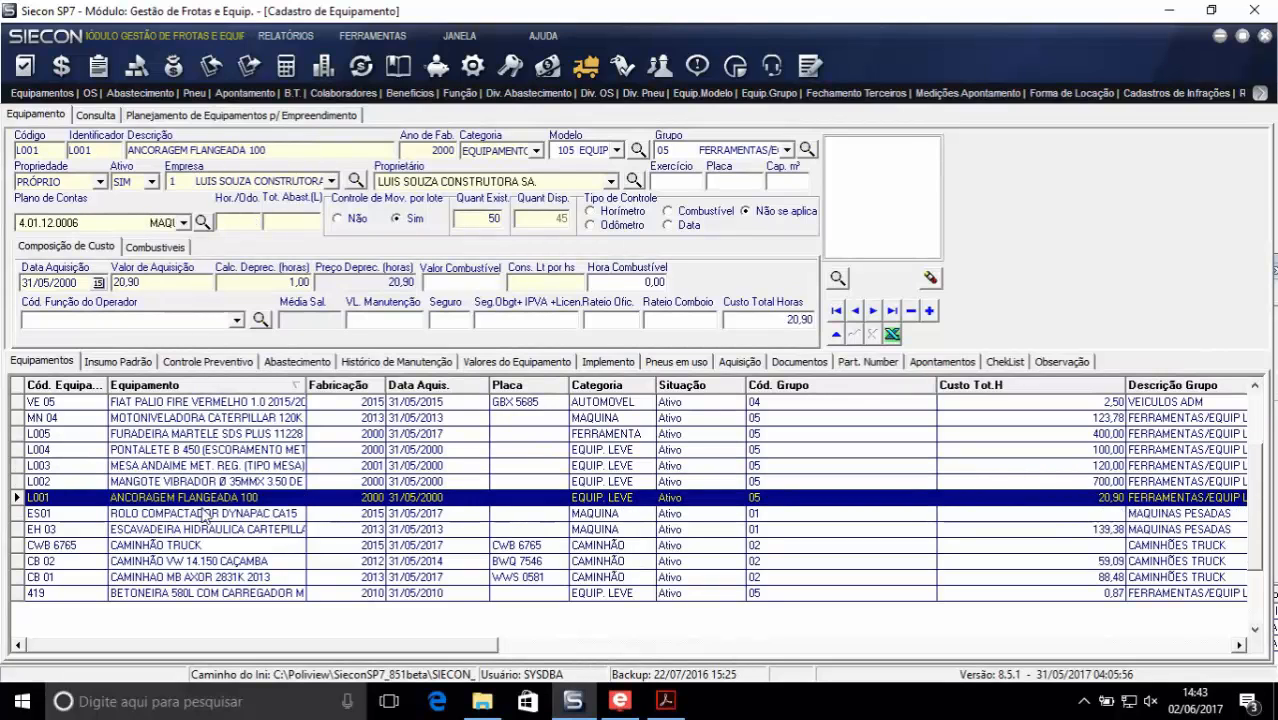
- Compare the registration records of roller ES01, excavator EH 03, CAMINHÃO TRUCK and dump truck CB 02, ending on CAMINHÃO TRUCK
left_click(207, 513)
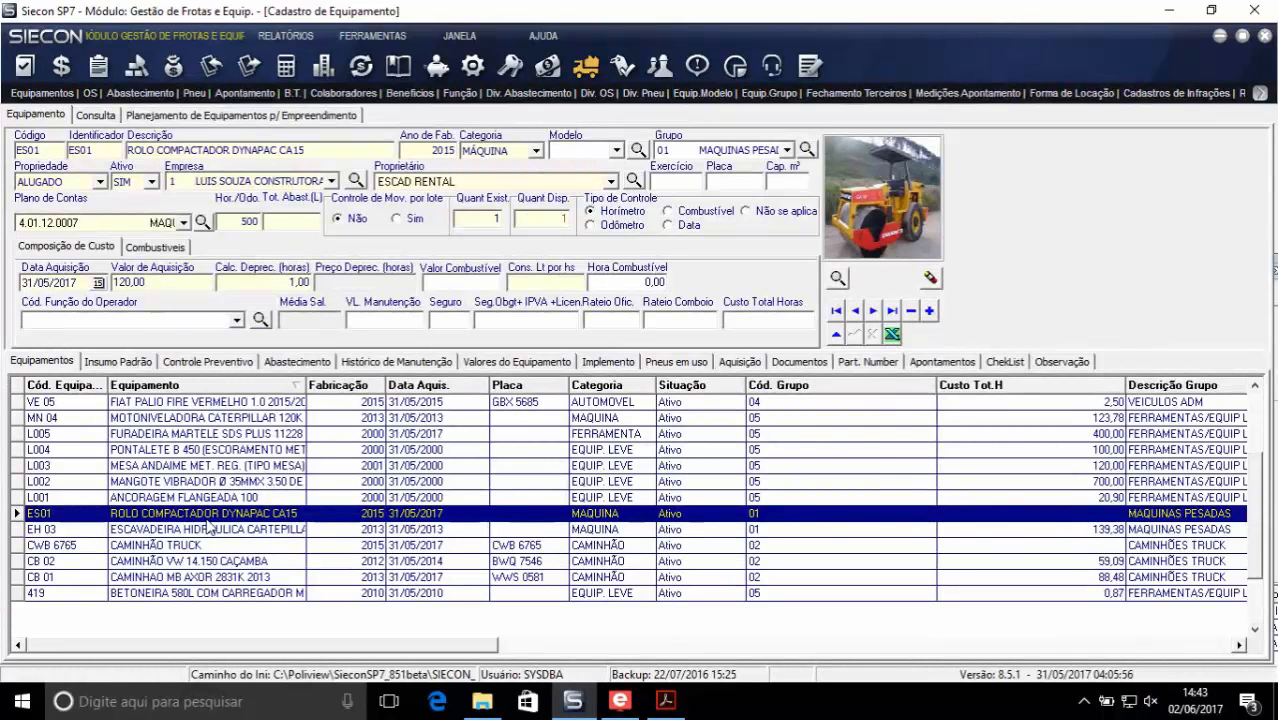
left_click(187, 530)
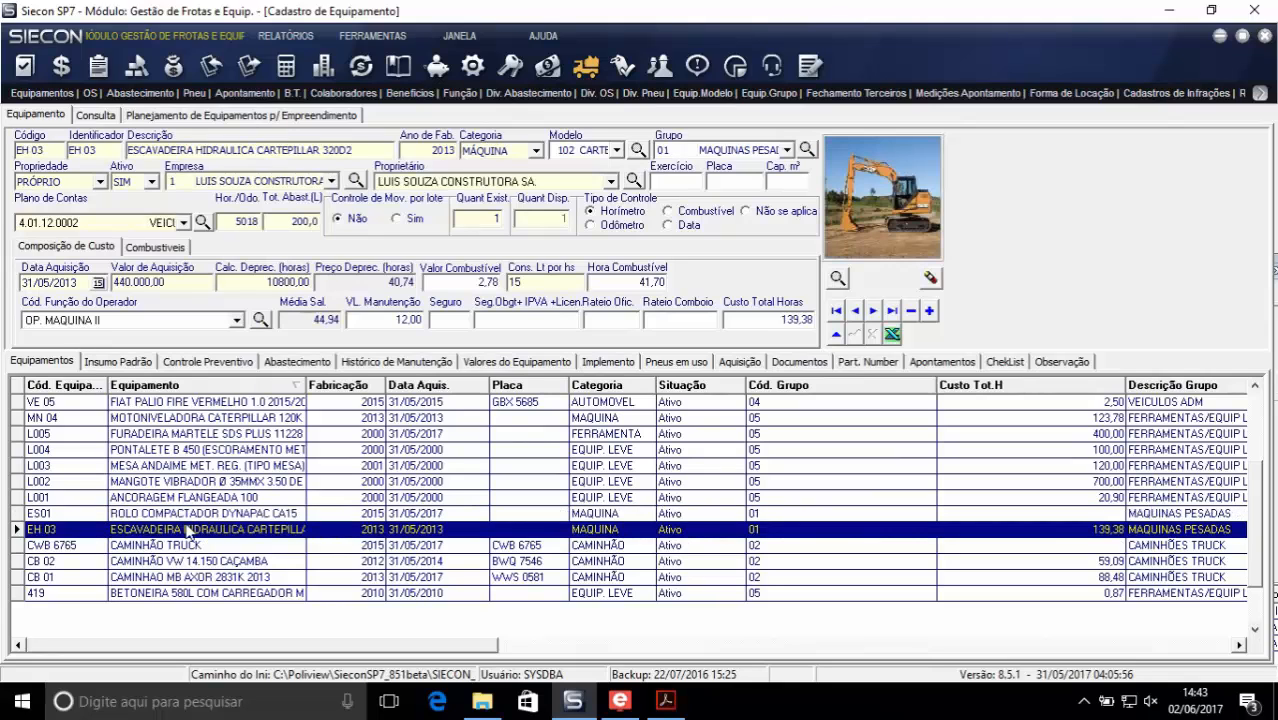
left_click(159, 548)
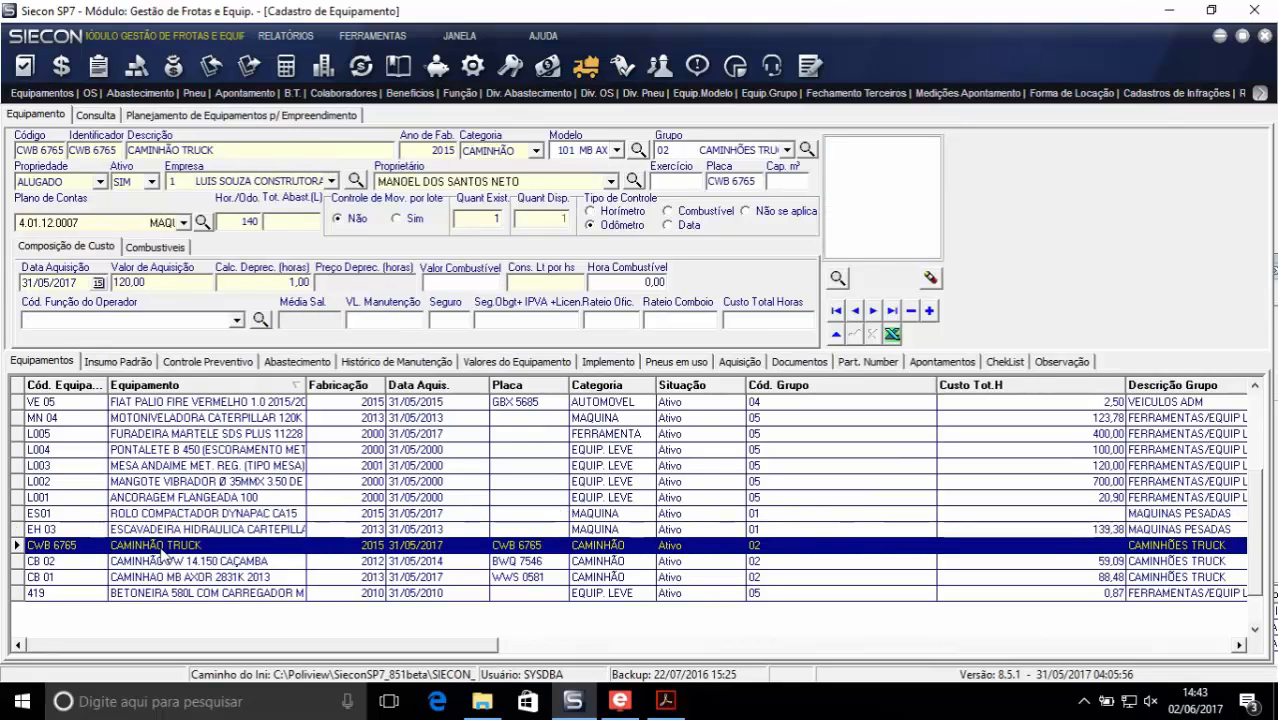
left_click(160, 562)
left_click(157, 546)
left_click(157, 562)
left_click(153, 547)
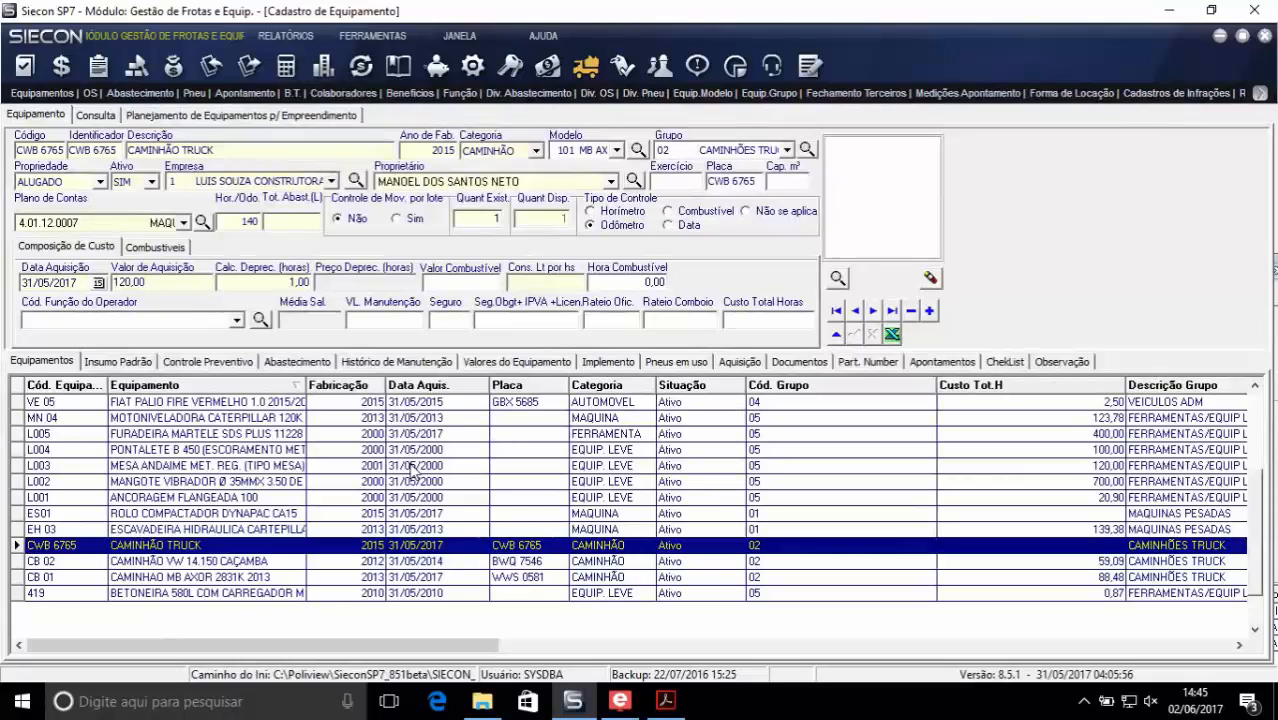
- Check the preventive control of the Fiat Palio VE 05 and return to the equipment list
left_click(61, 404)
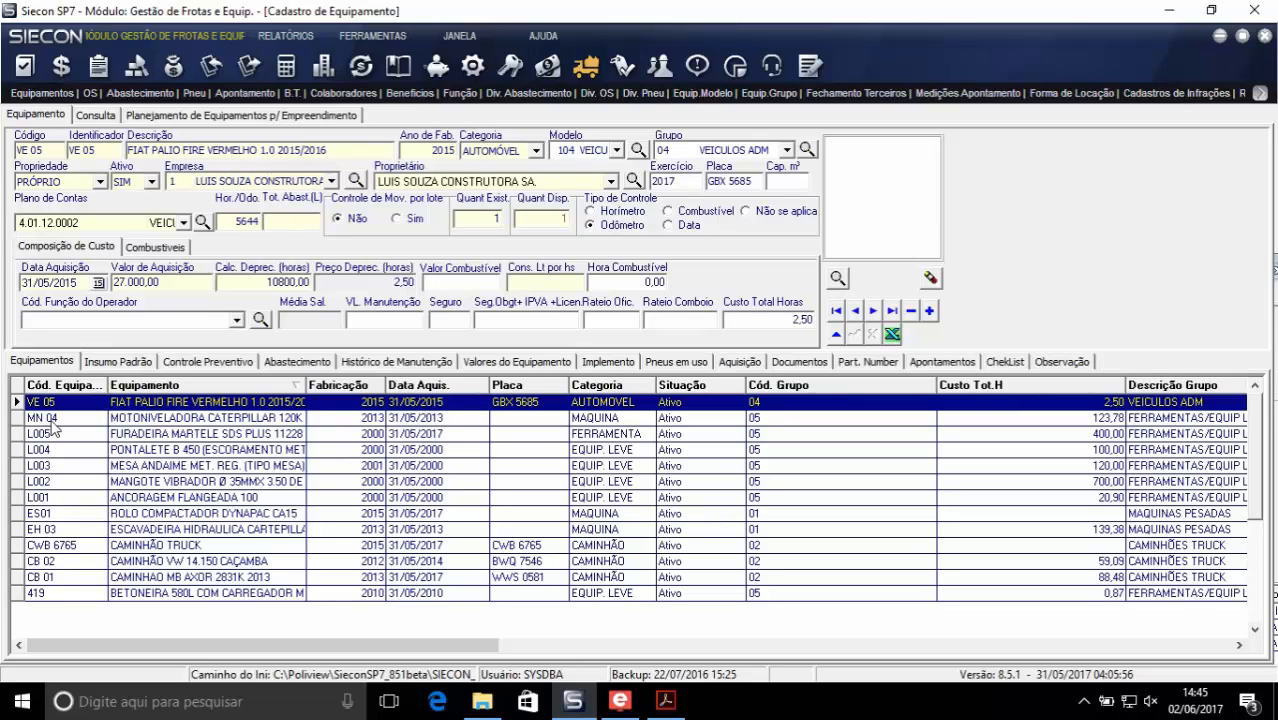
left_click(172, 366)
left_click(42, 361)
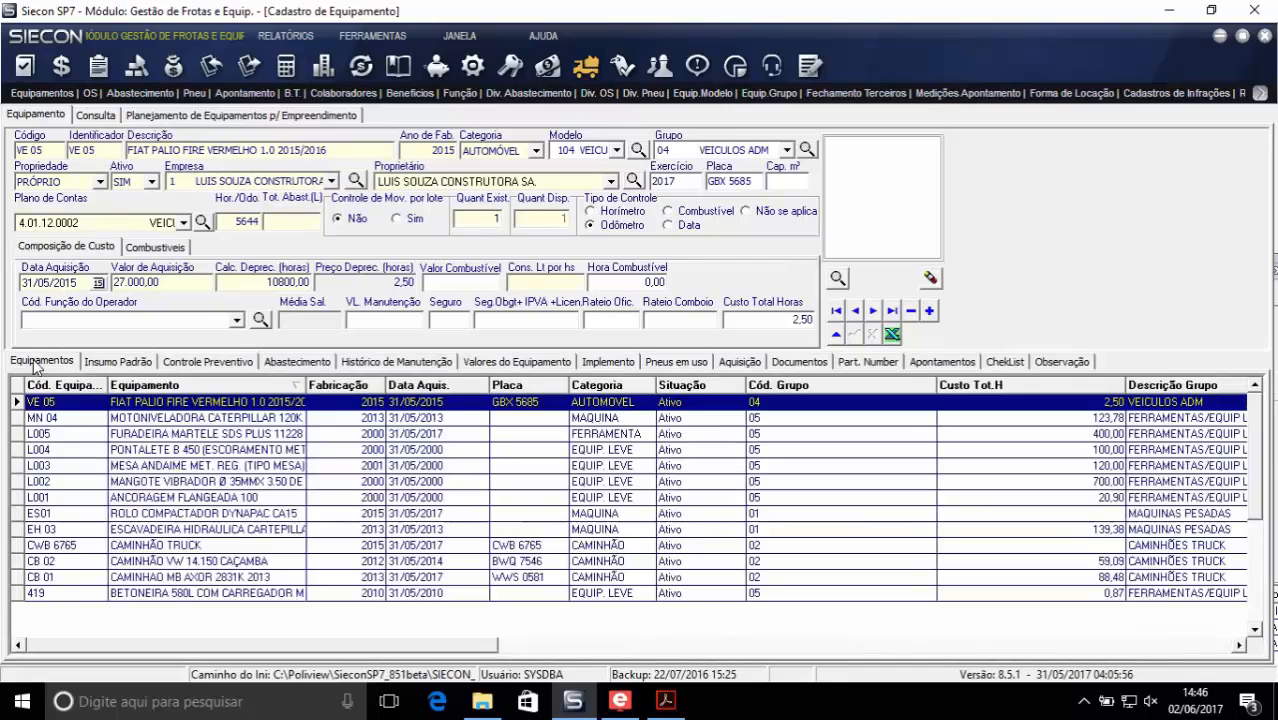
- Review the preventive control, fuelling, maintenance history and equipment values of motor grader MN 04
left_click(131, 418)
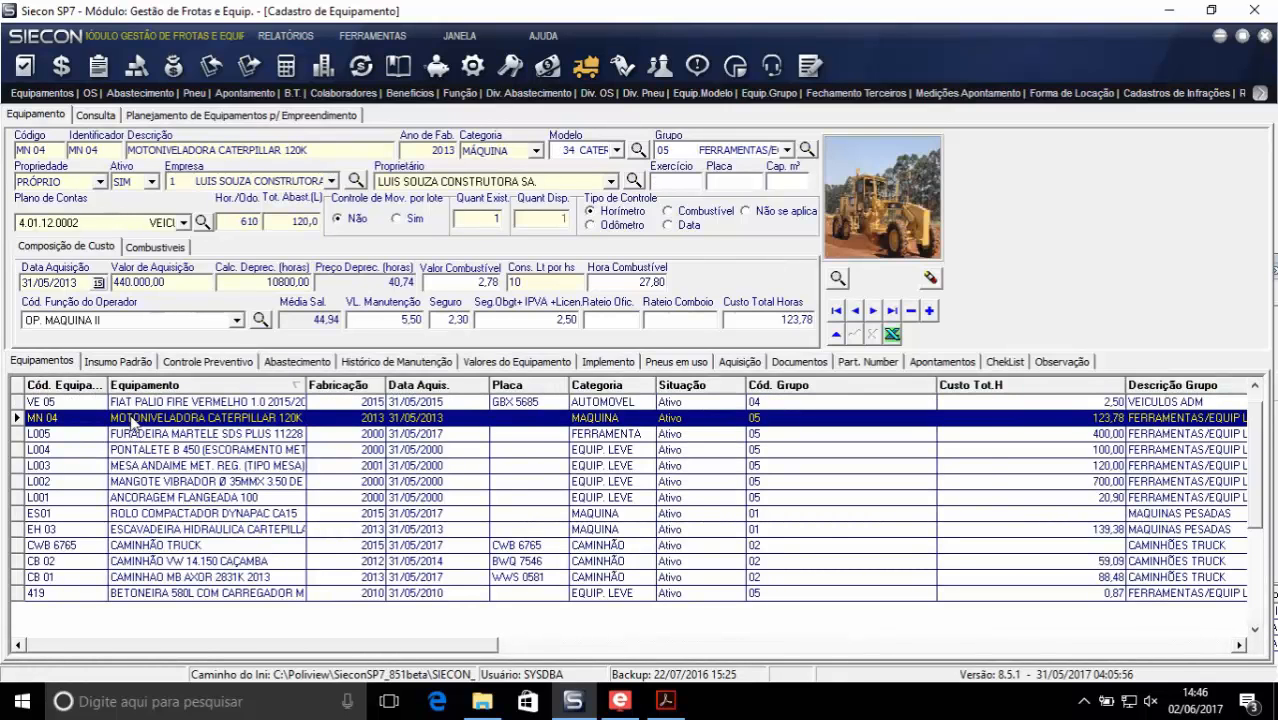
left_click(187, 364)
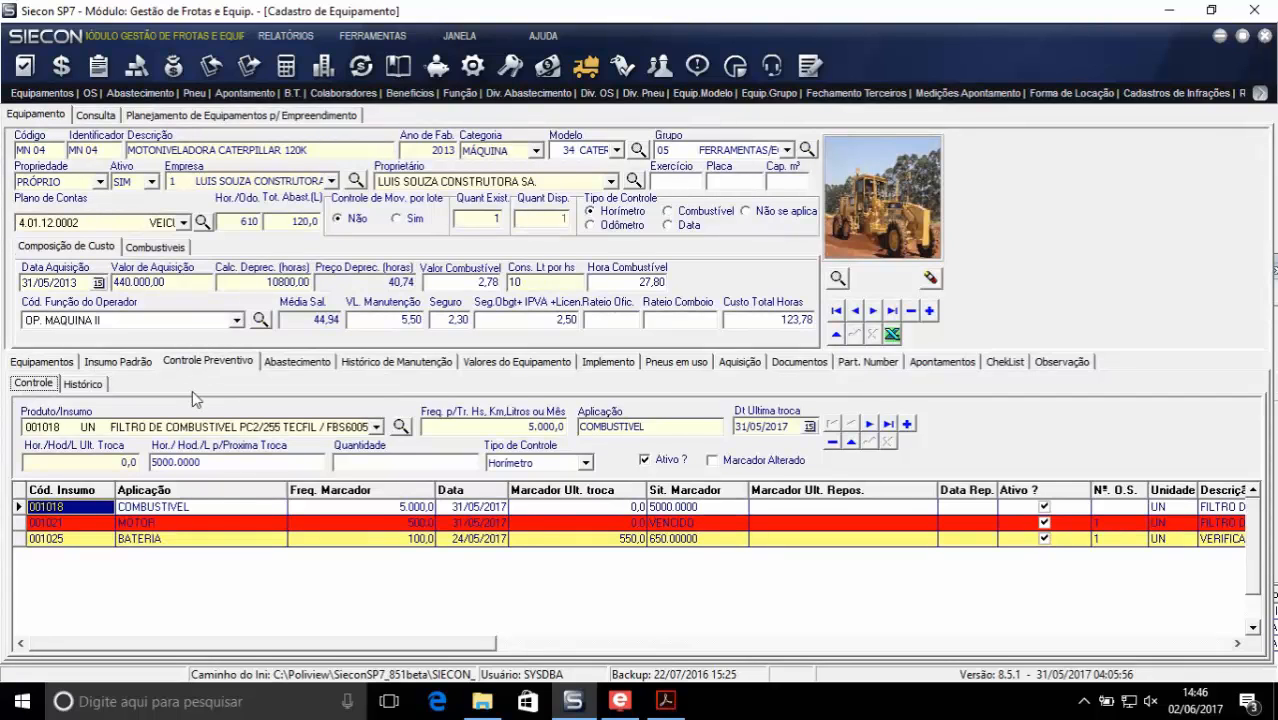
left_click(286, 366)
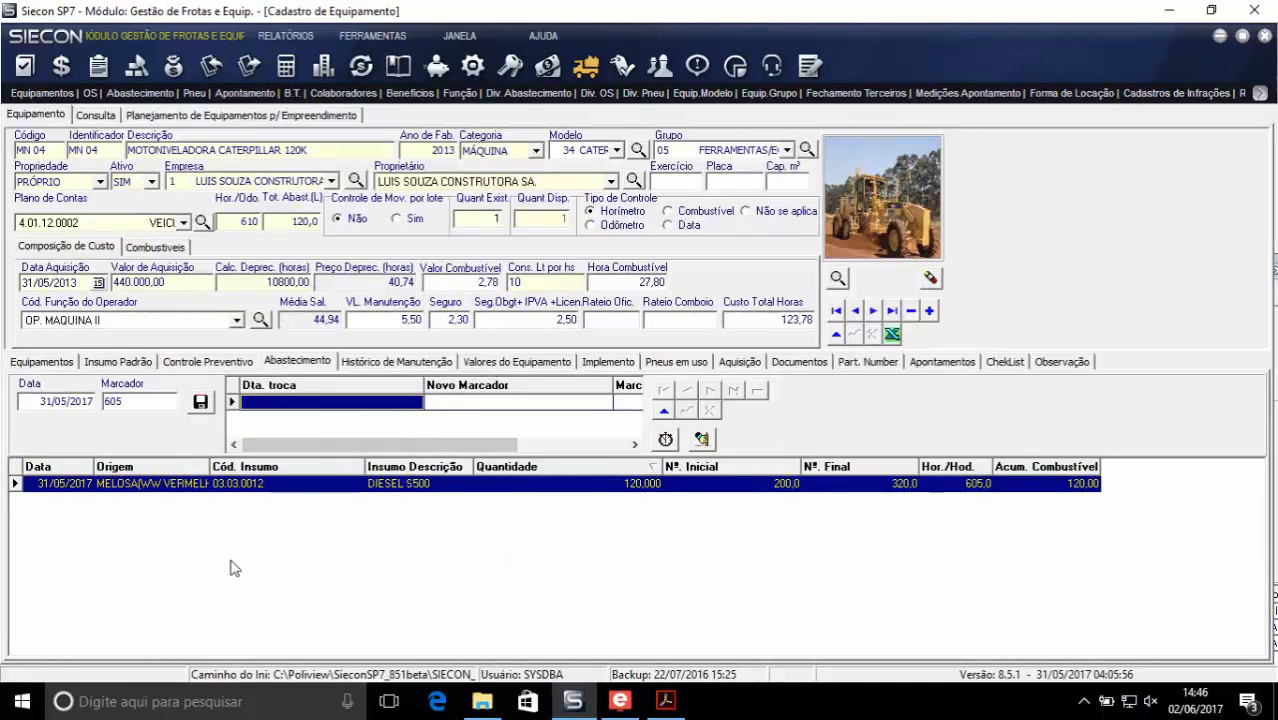
left_click(372, 376)
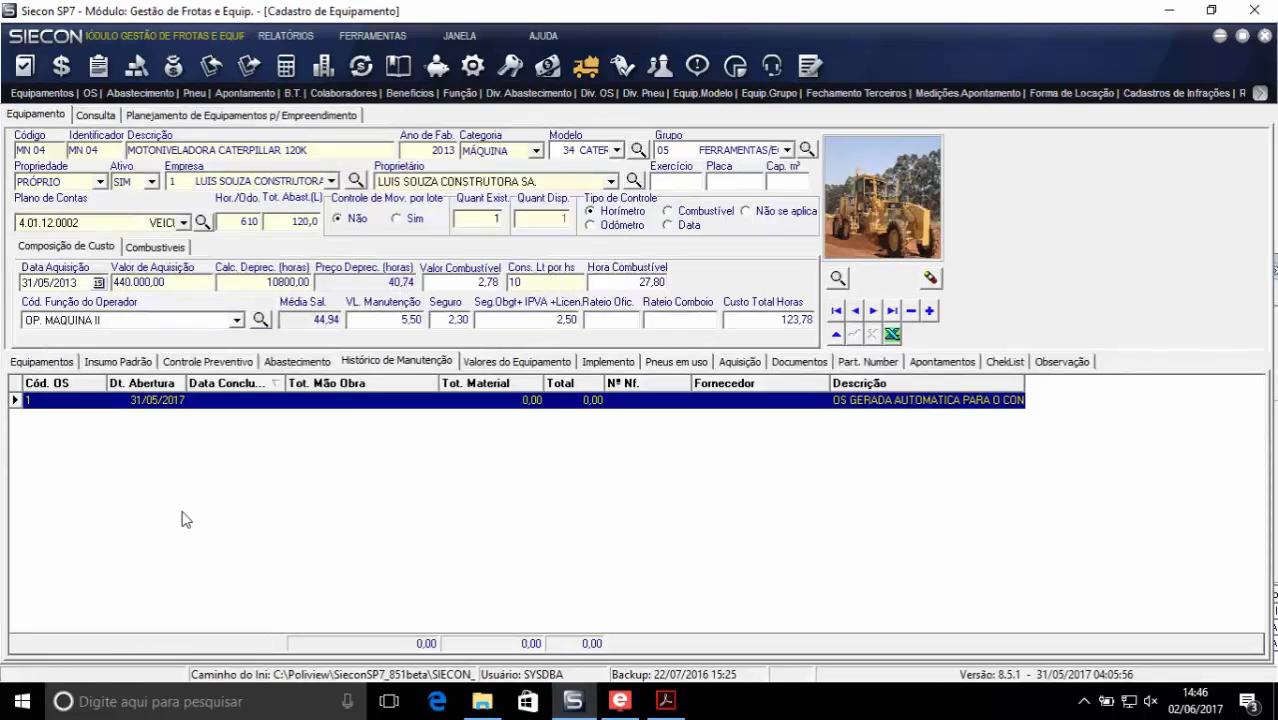
left_click(503, 362)
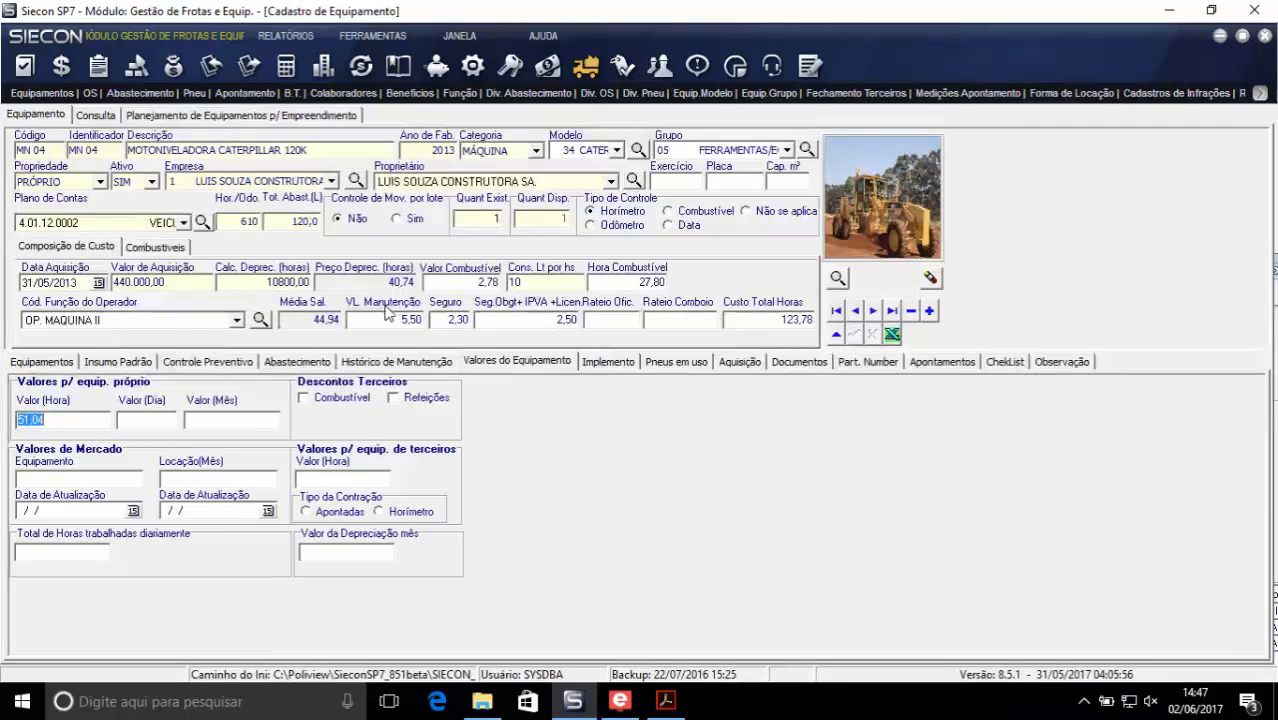
- Examine the tires in use on dump truck CB 02 and return to the equipment list
left_click(40, 362)
left_click(137, 546)
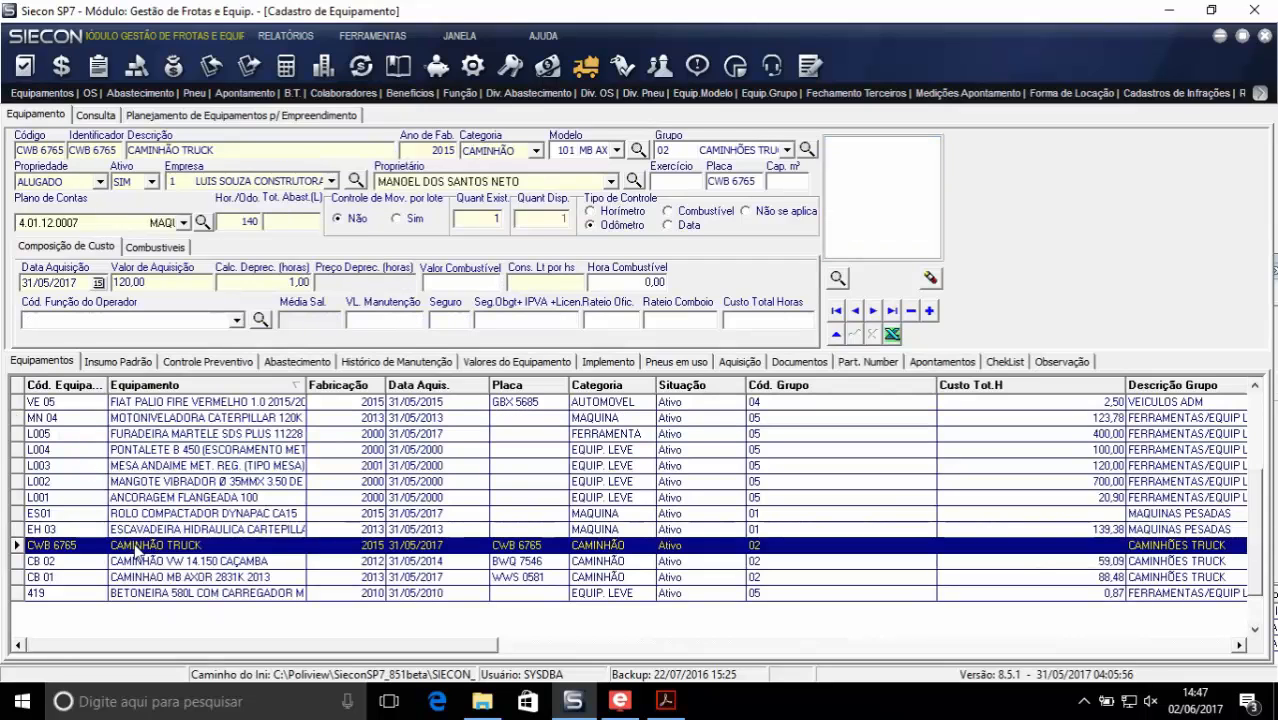
left_click(210, 562)
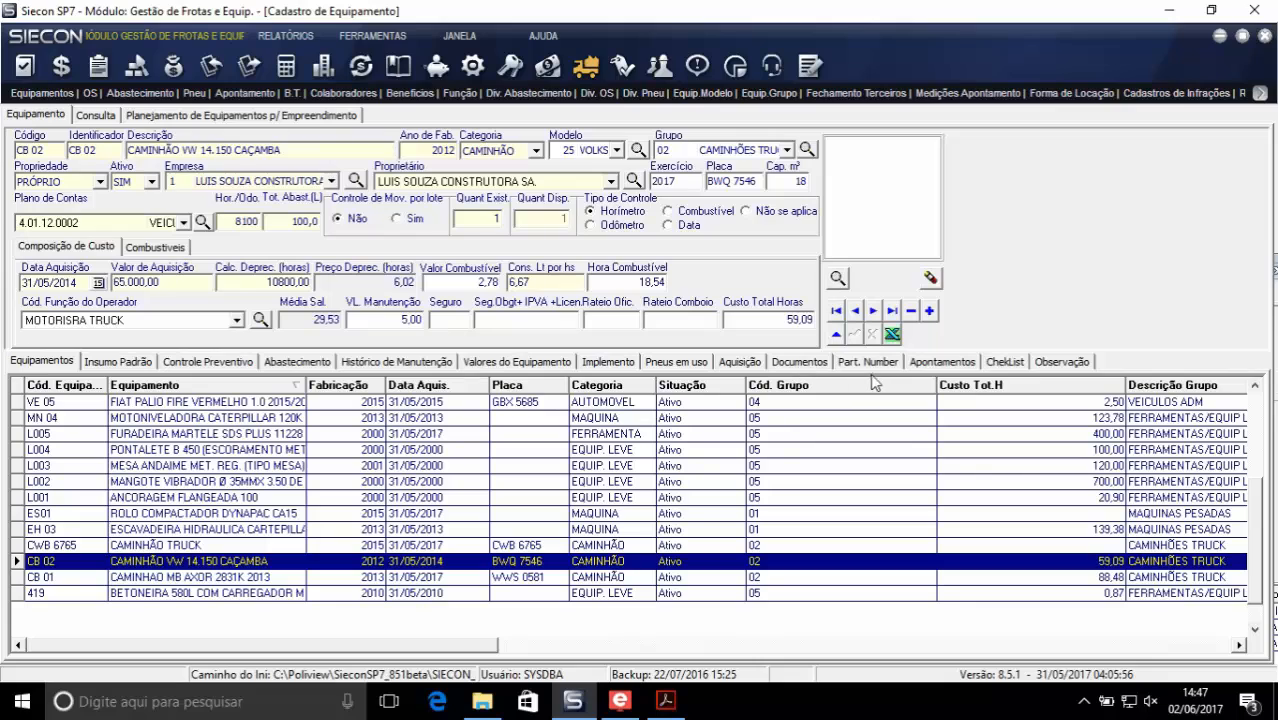
left_click(678, 362)
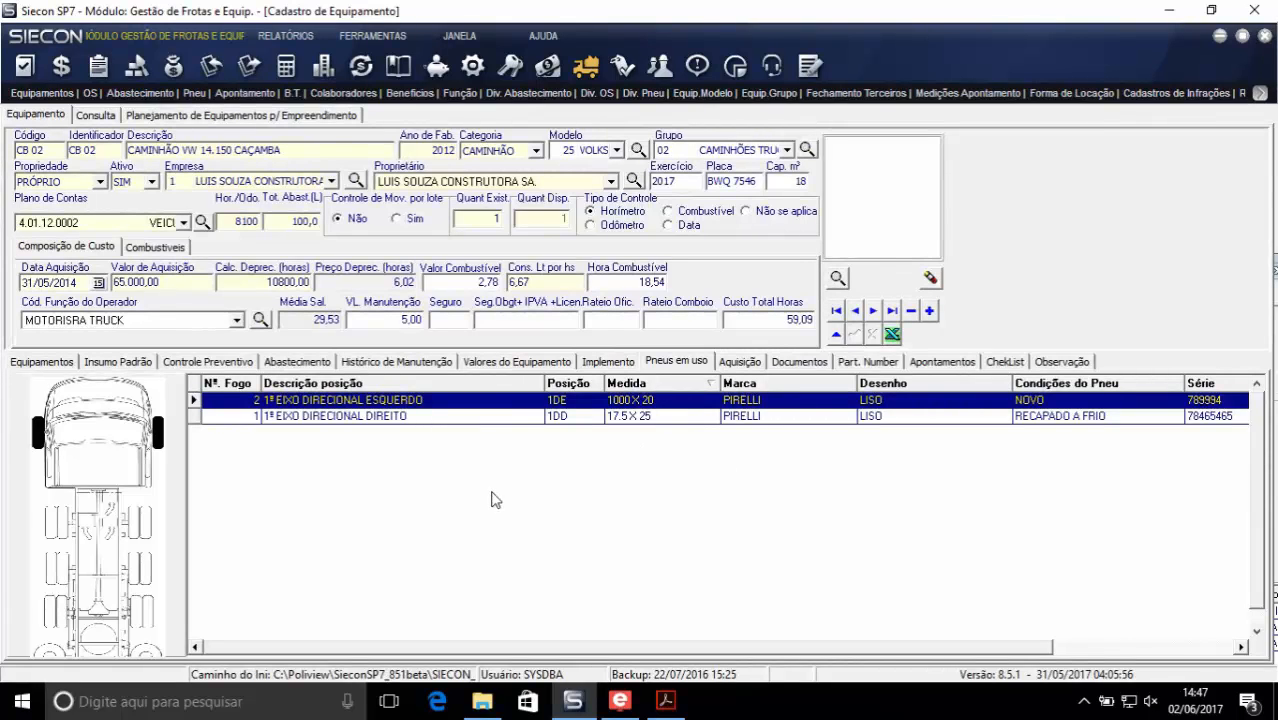
left_click(30, 362)
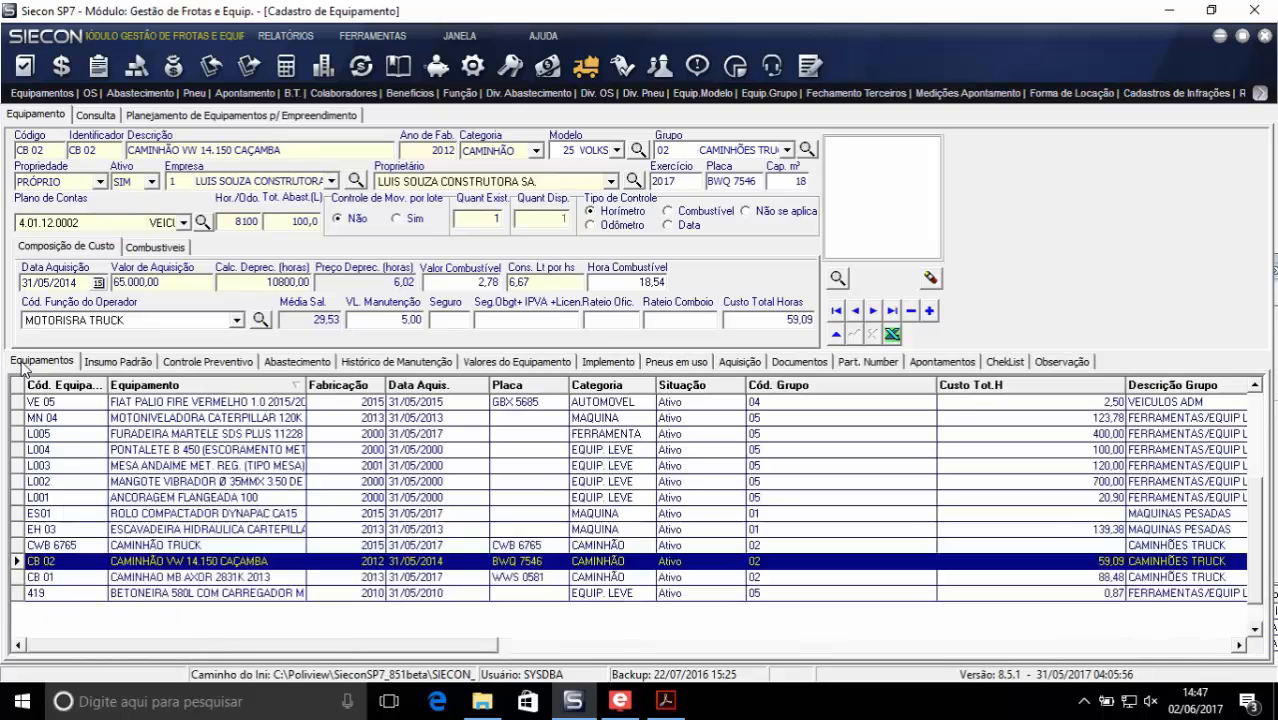
- Open the service orders and review the materials and maintenance workers of order 4, CONSERTO DE PNEU
left_click(88, 94)
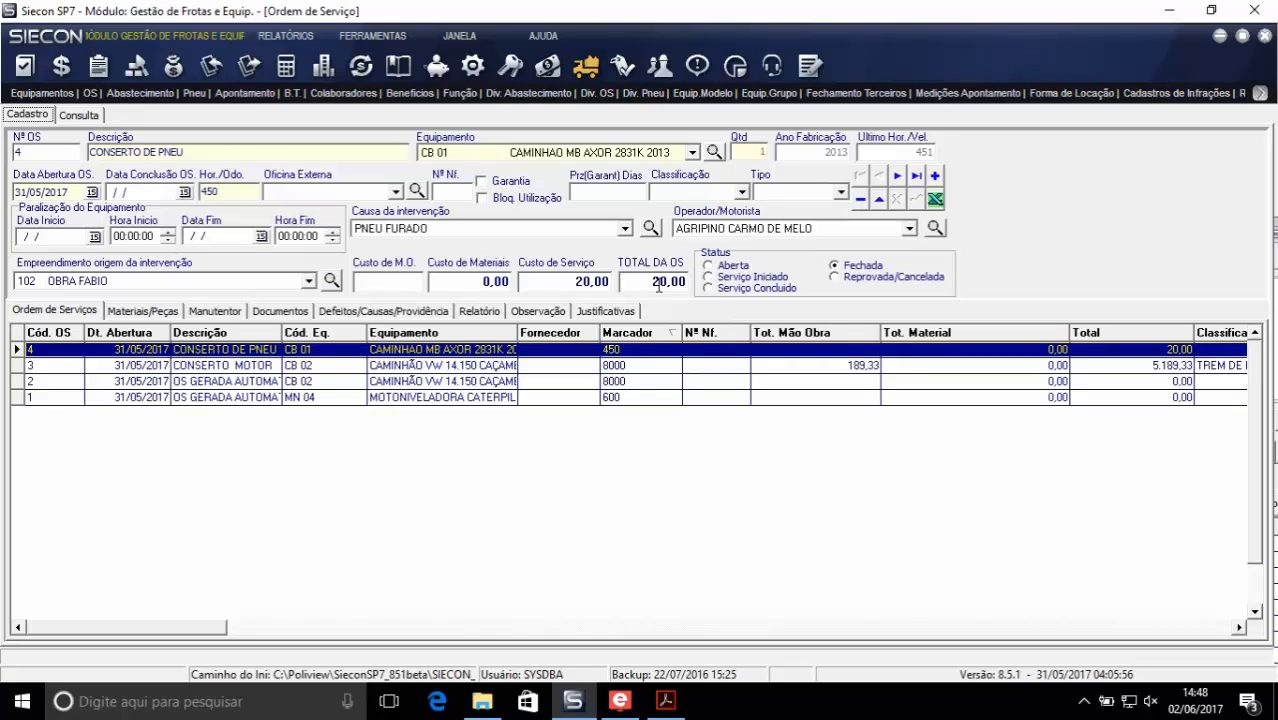
left_click(160, 313)
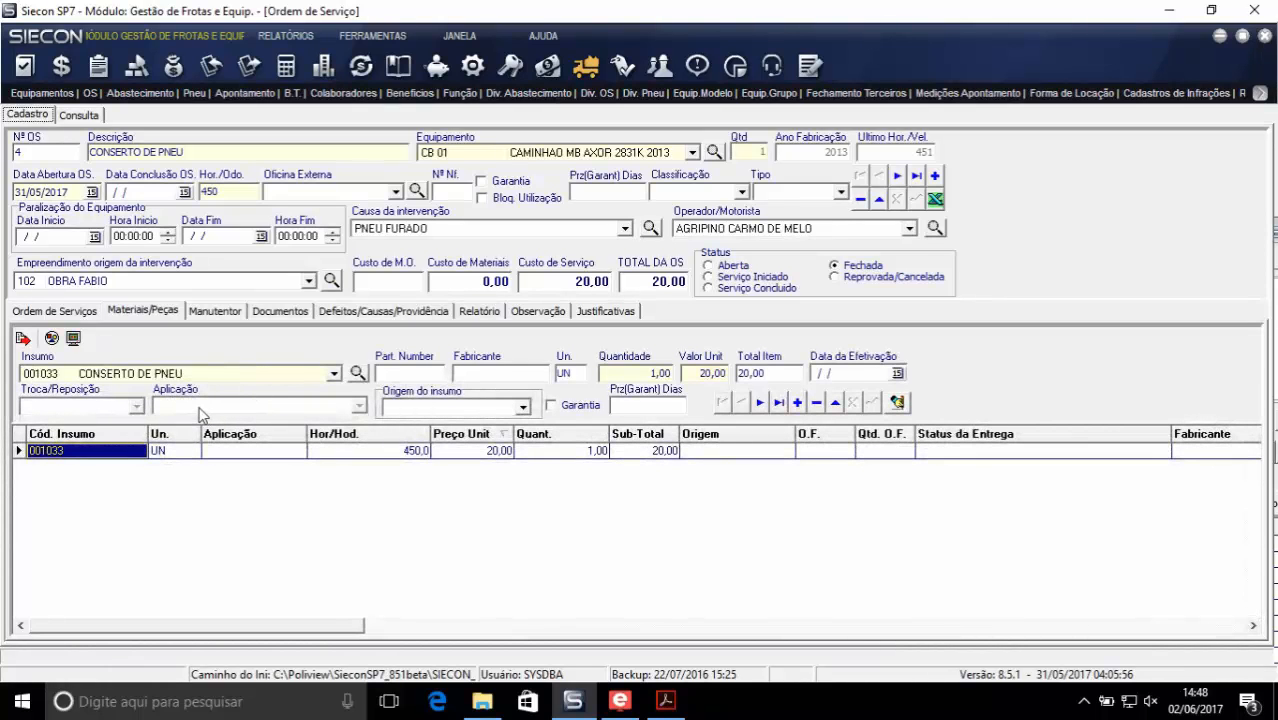
left_click(234, 312)
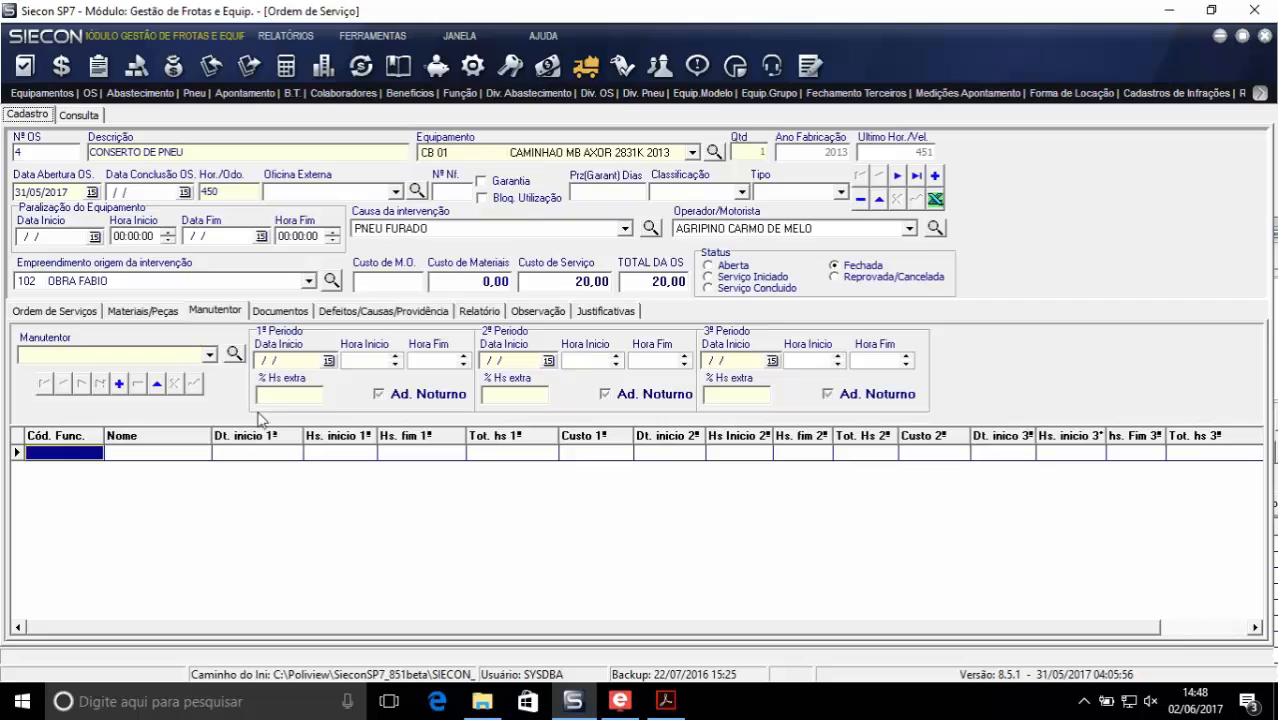
left_click(57, 317)
- Review service order 3, CONSERTO MOTOR: its maintenance worker hours, materials, supply origin options, and defects, causes and actions taken
left_click(32, 366)
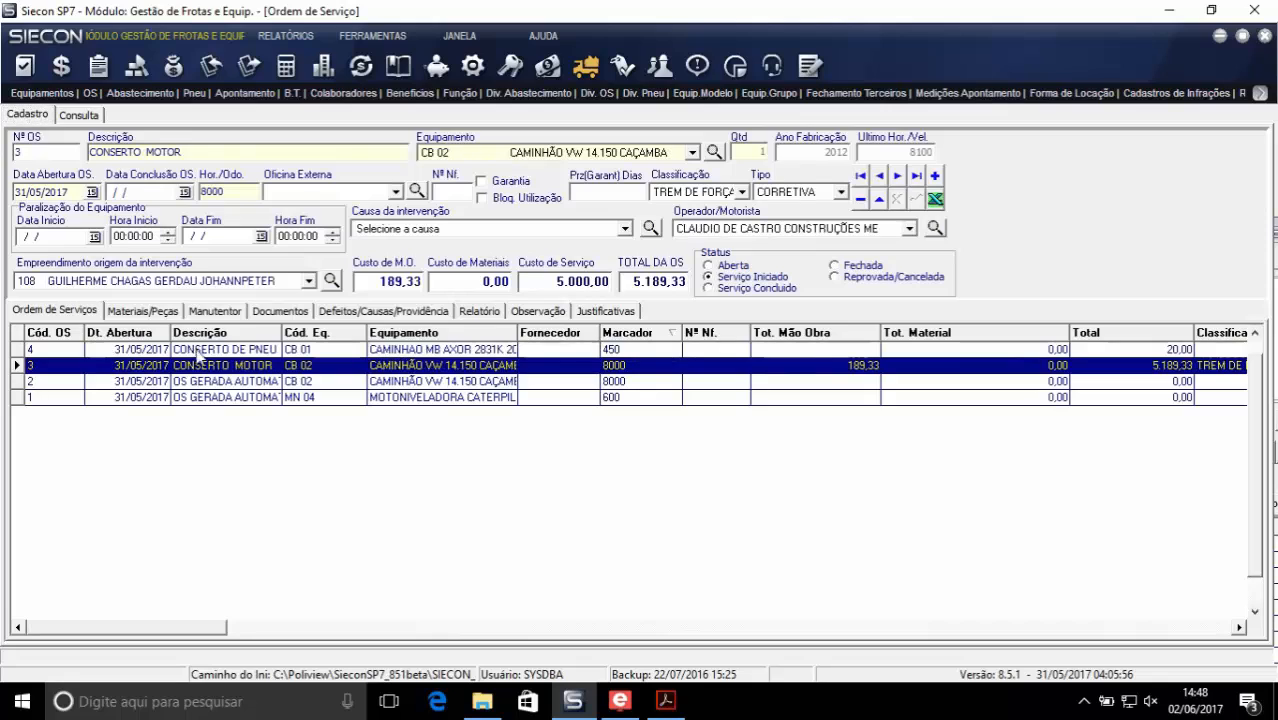
left_click(230, 312)
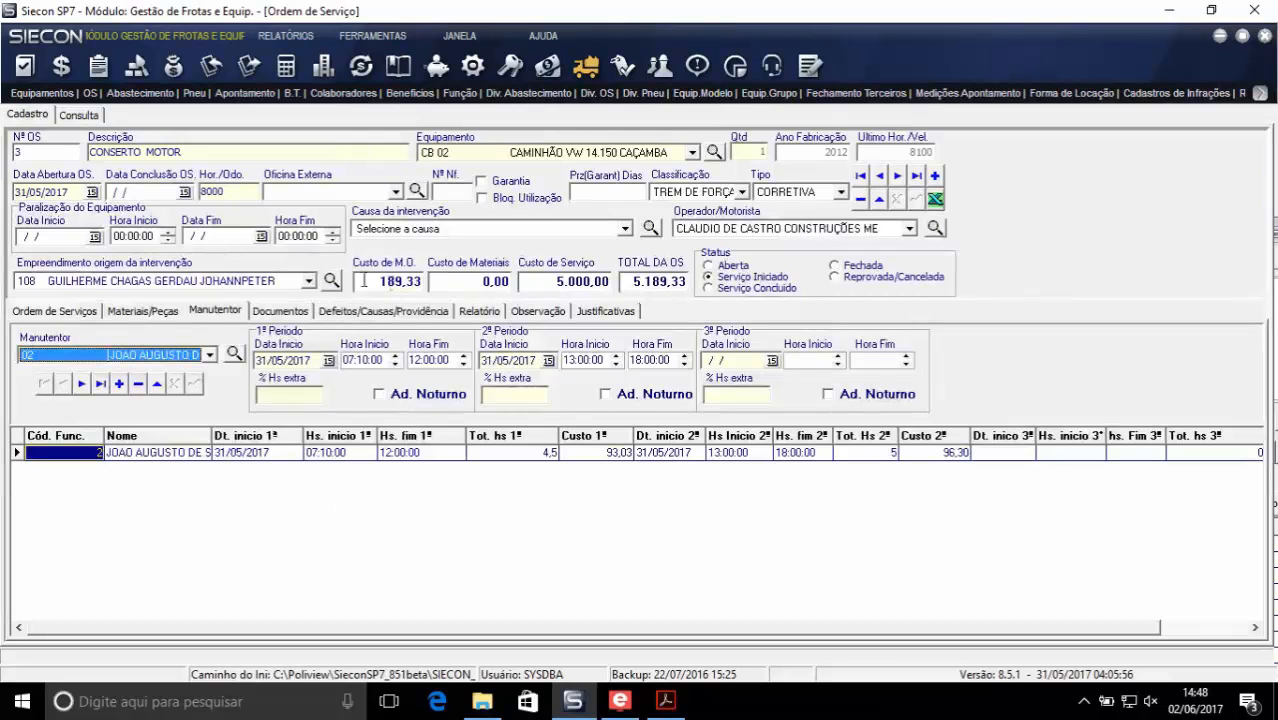
left_click(155, 314)
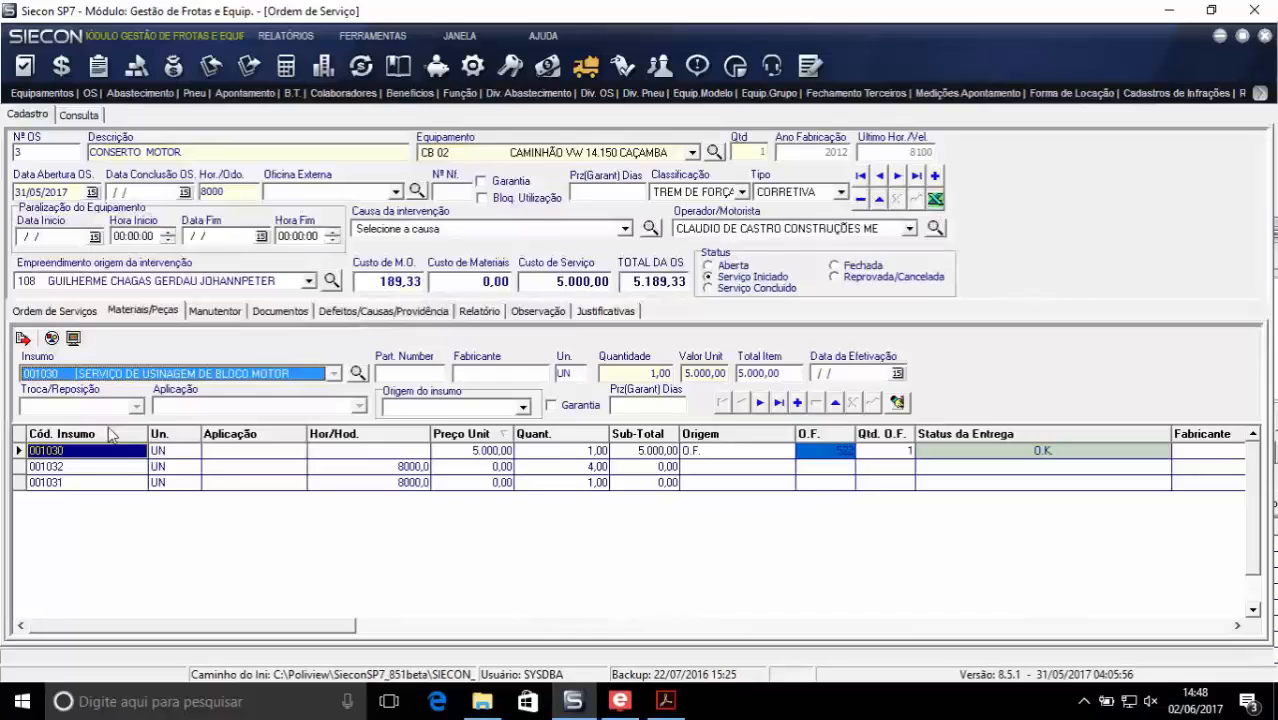
left_click(522, 407)
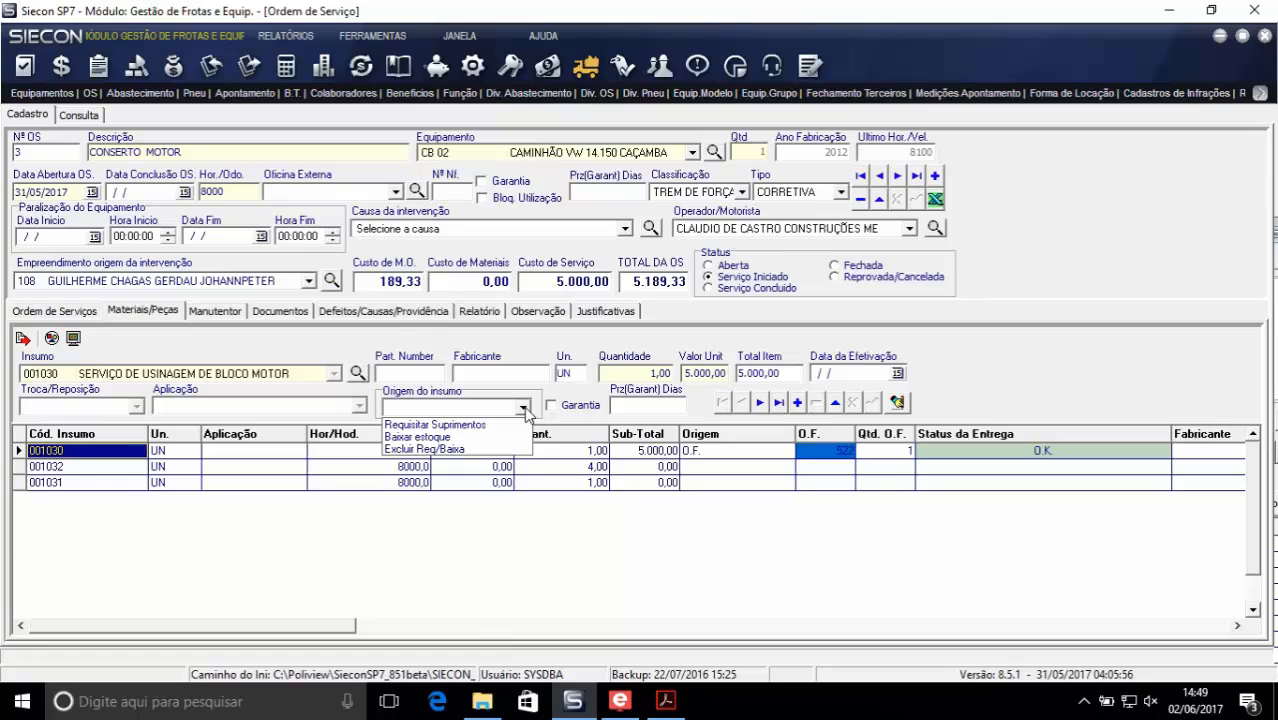
left_click(353, 322)
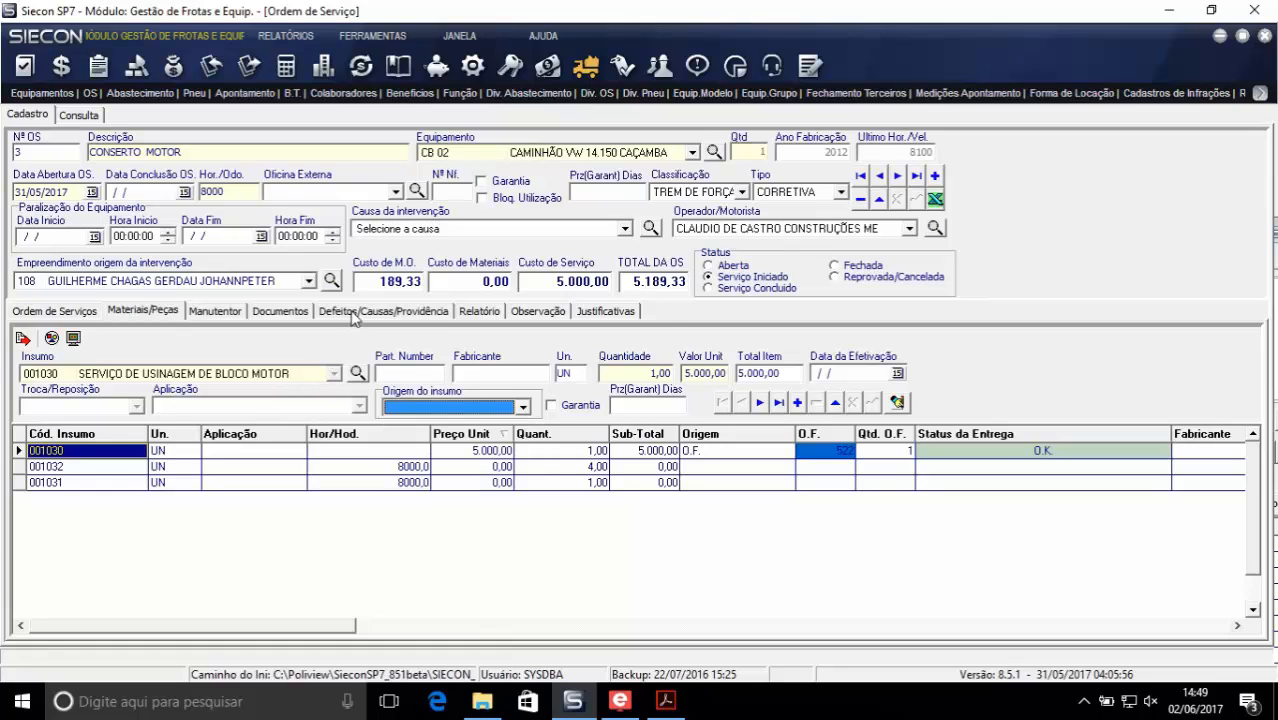
left_click(353, 313)
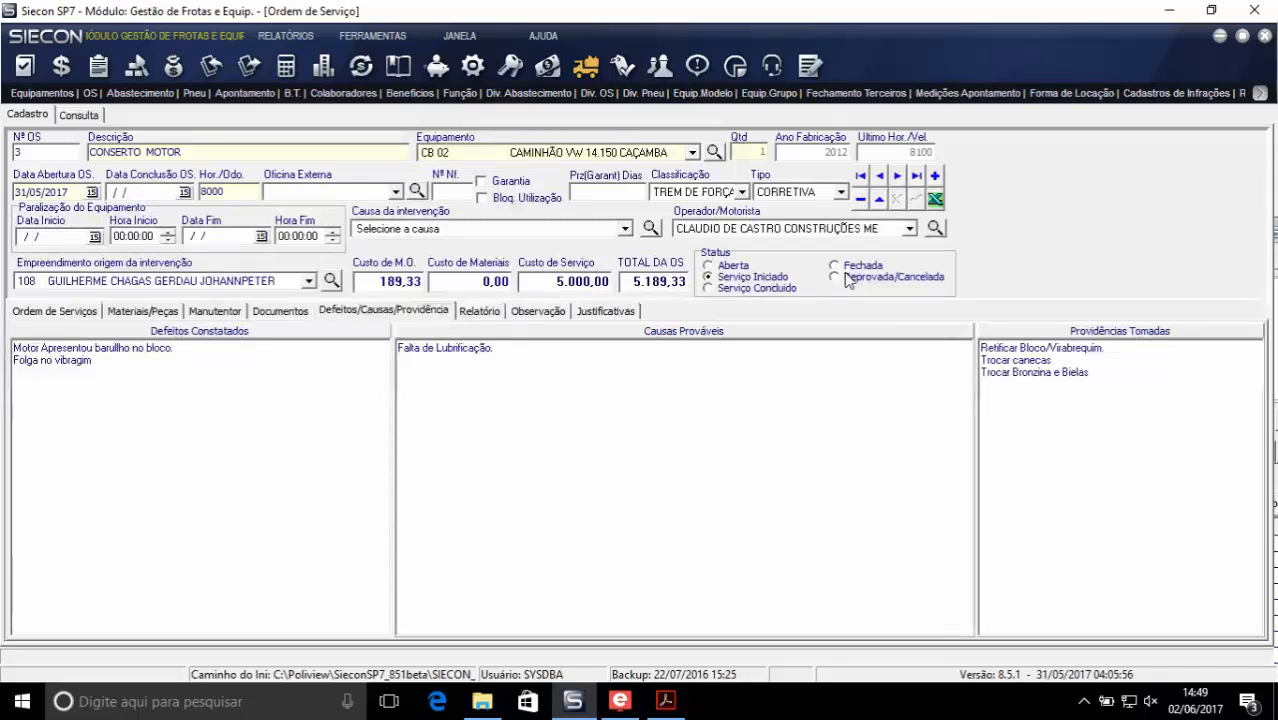
- Display the printable report of service order 3 and read it through to the labour section
left_click(479, 312)
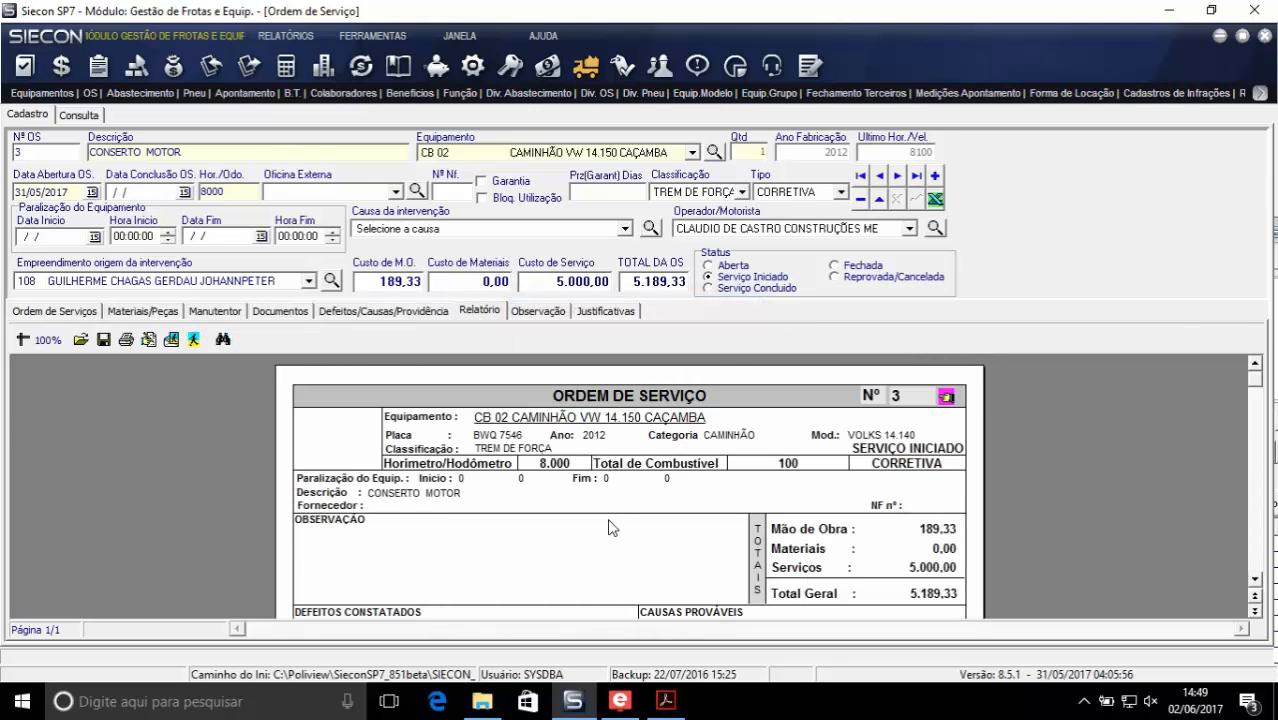
scroll(612, 527, "down", 5)
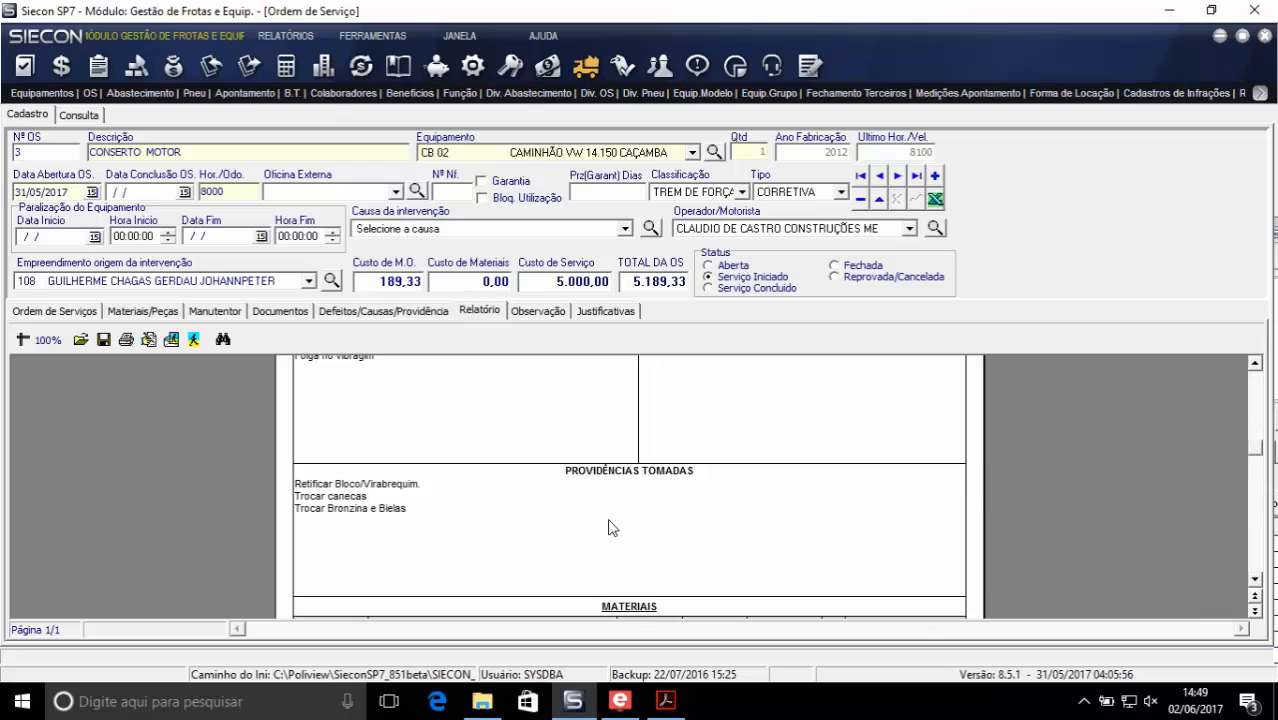
scroll(612, 527, "down", 3)
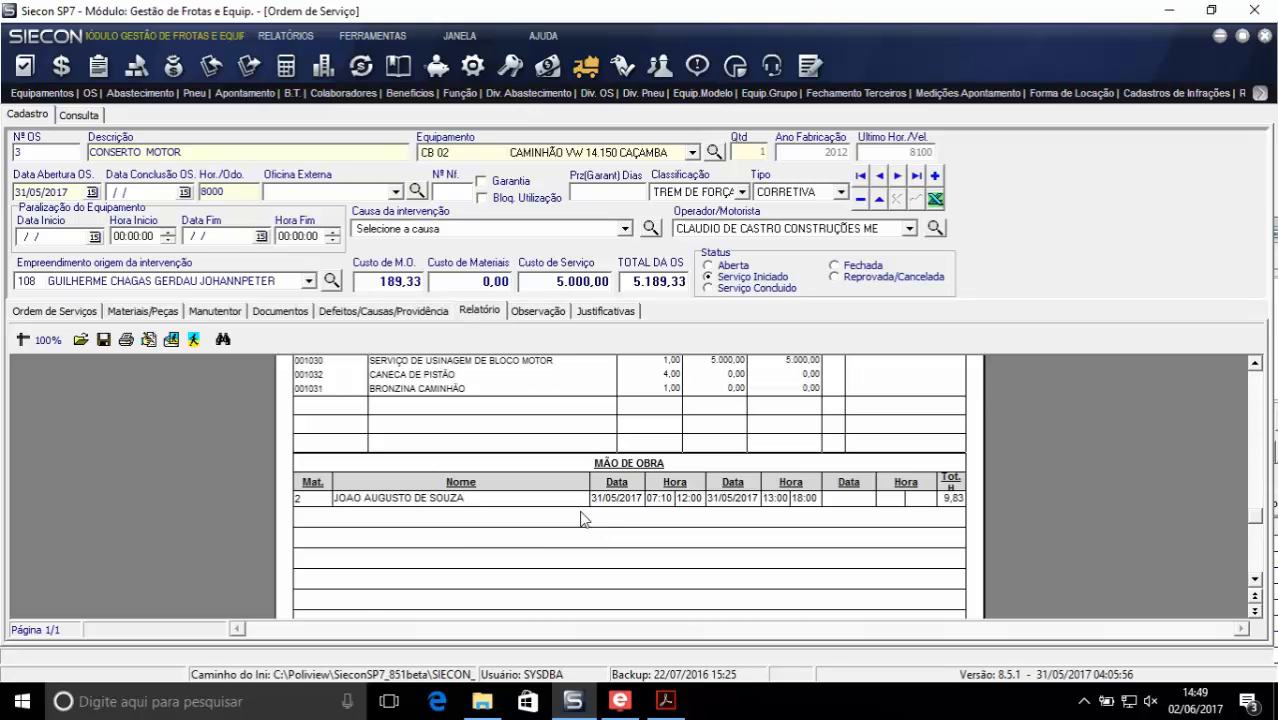
scroll(584, 518, "up", 8)
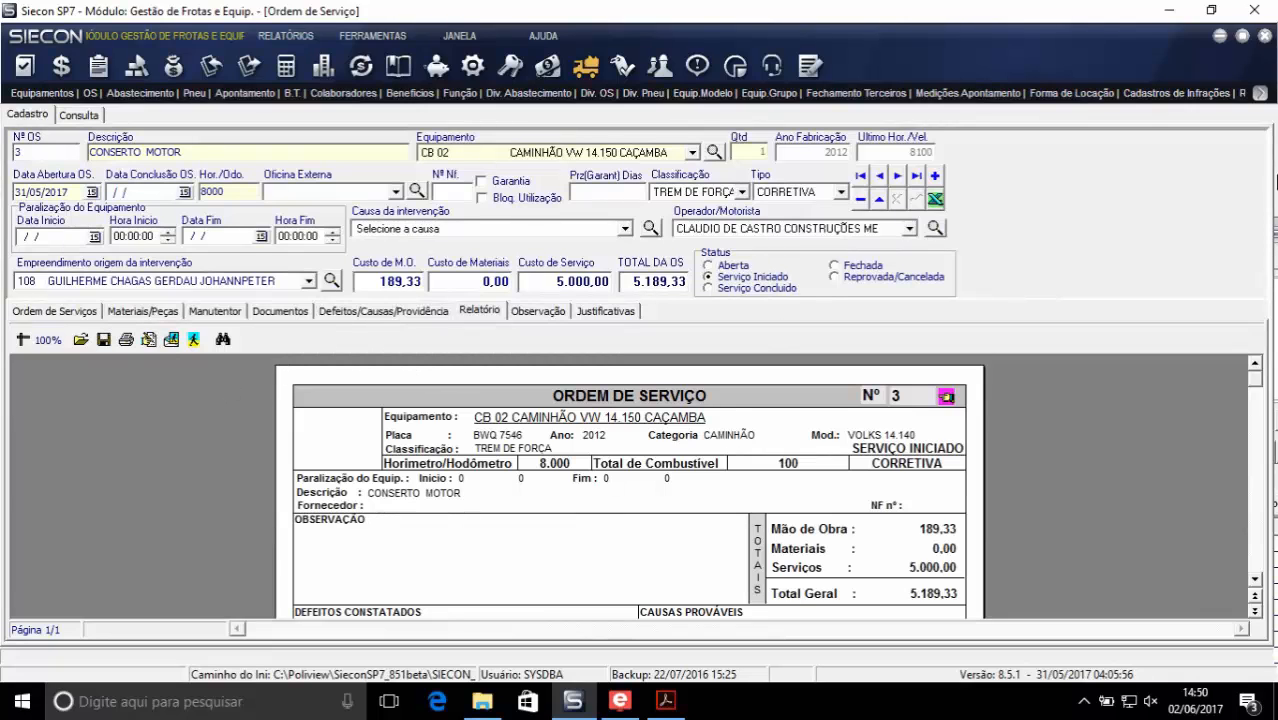
- Generate the 3.2 - Consolidado - Anual report from the equipment cost/revenue group, leaving all filters at their defaults
left_click(1266, 95)
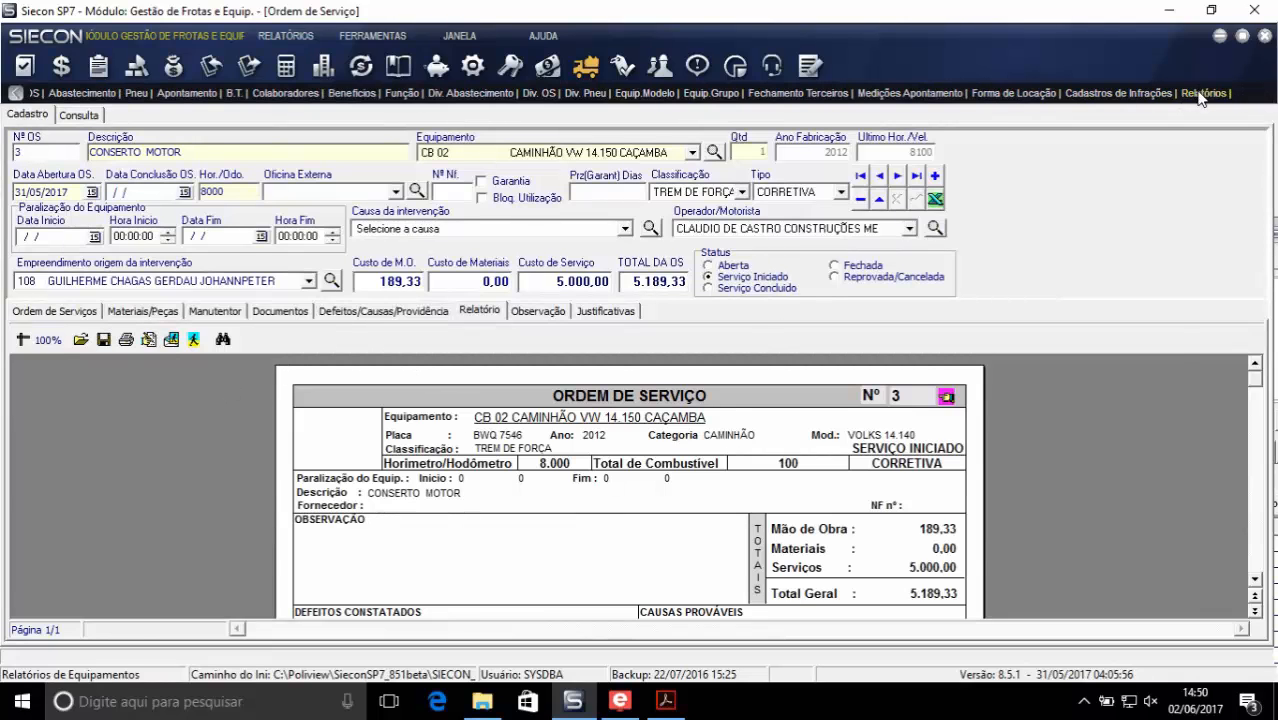
left_click(1203, 93)
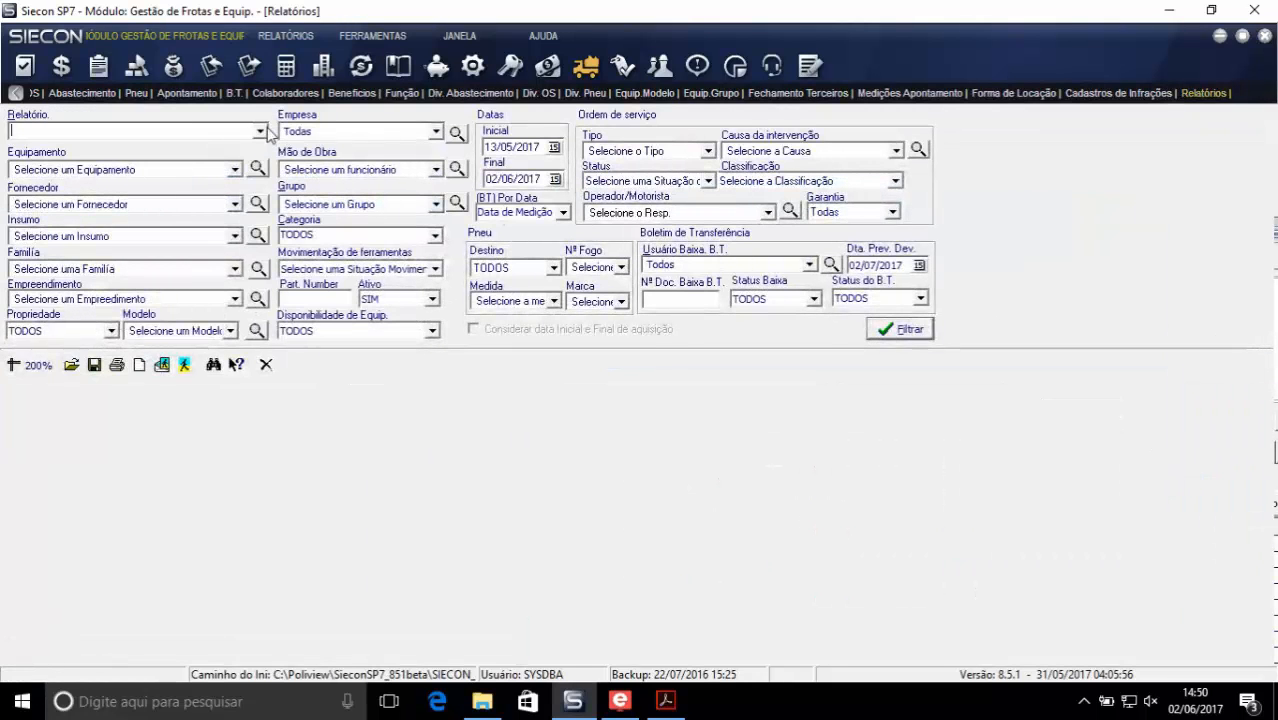
left_click(261, 131)
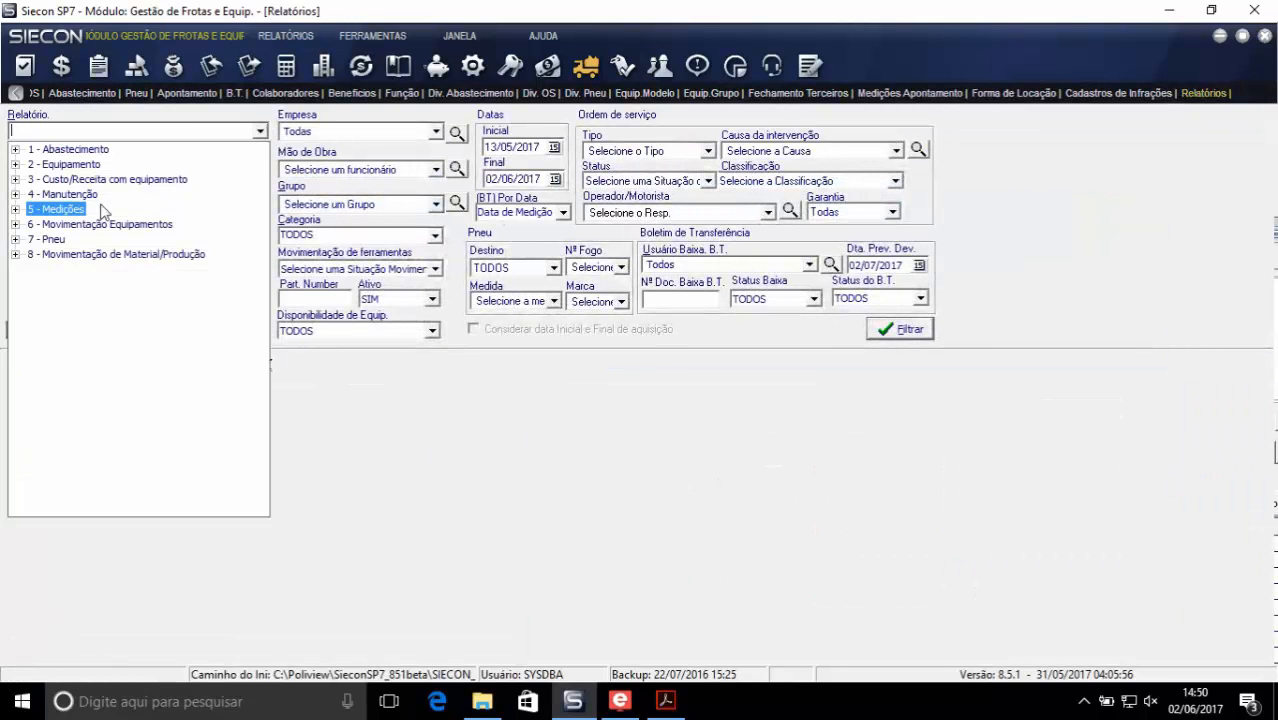
left_click(15, 180)
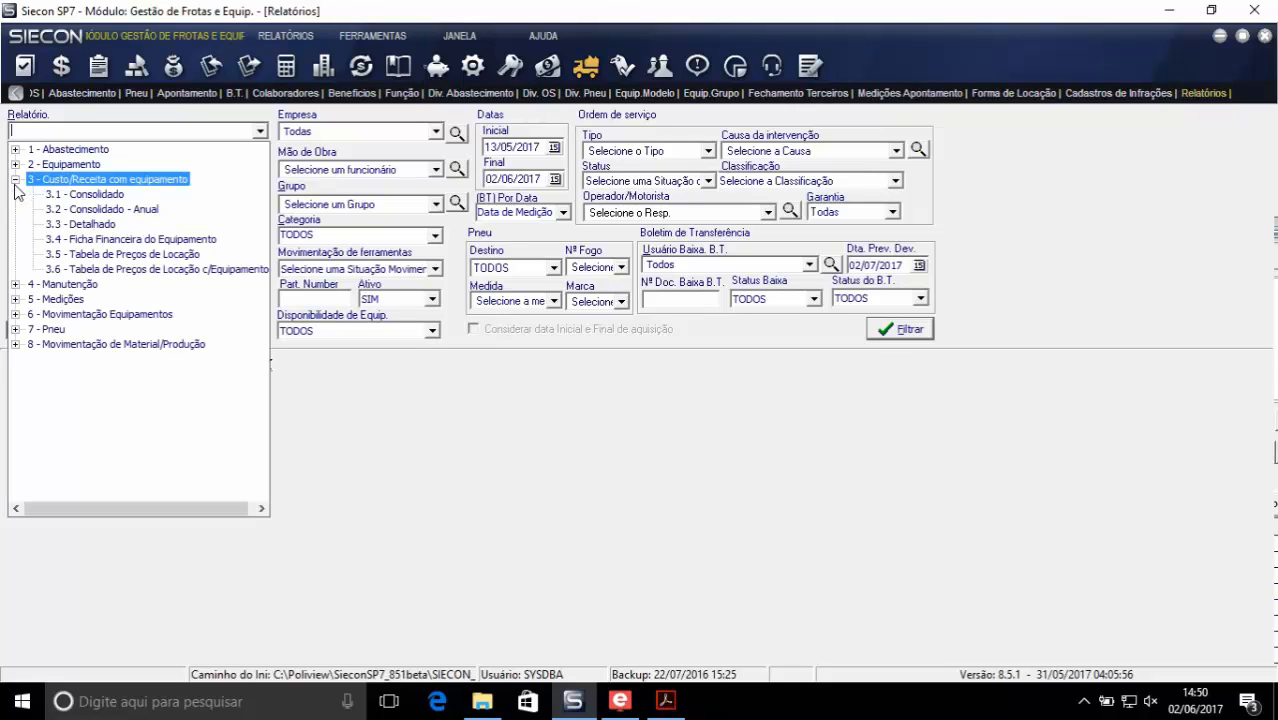
left_click(100, 211)
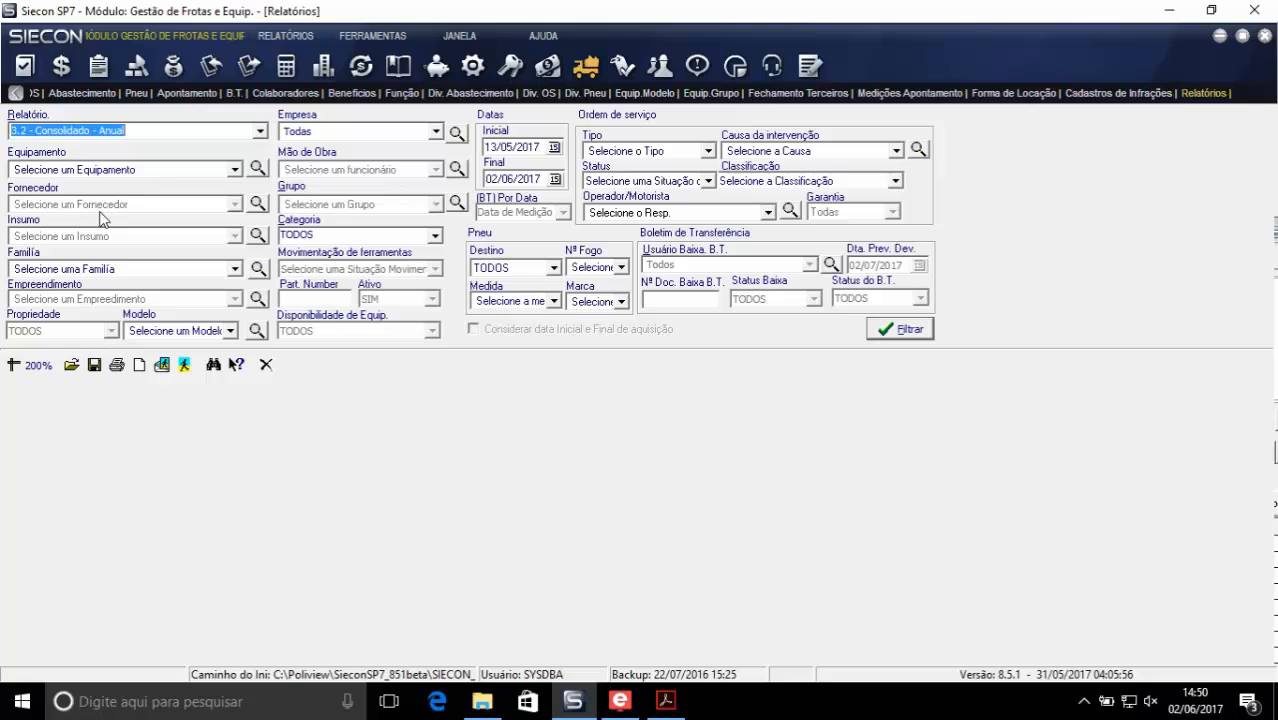
left_click(905, 329)
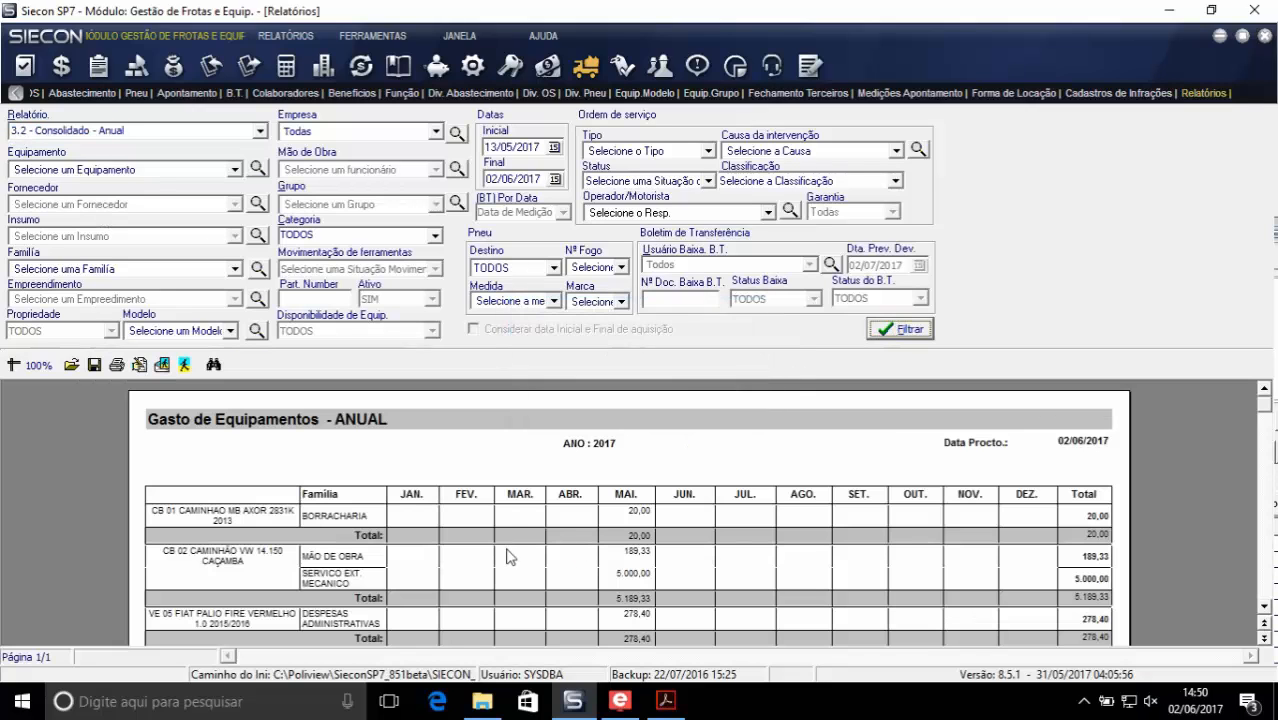
left_click(1264, 607)
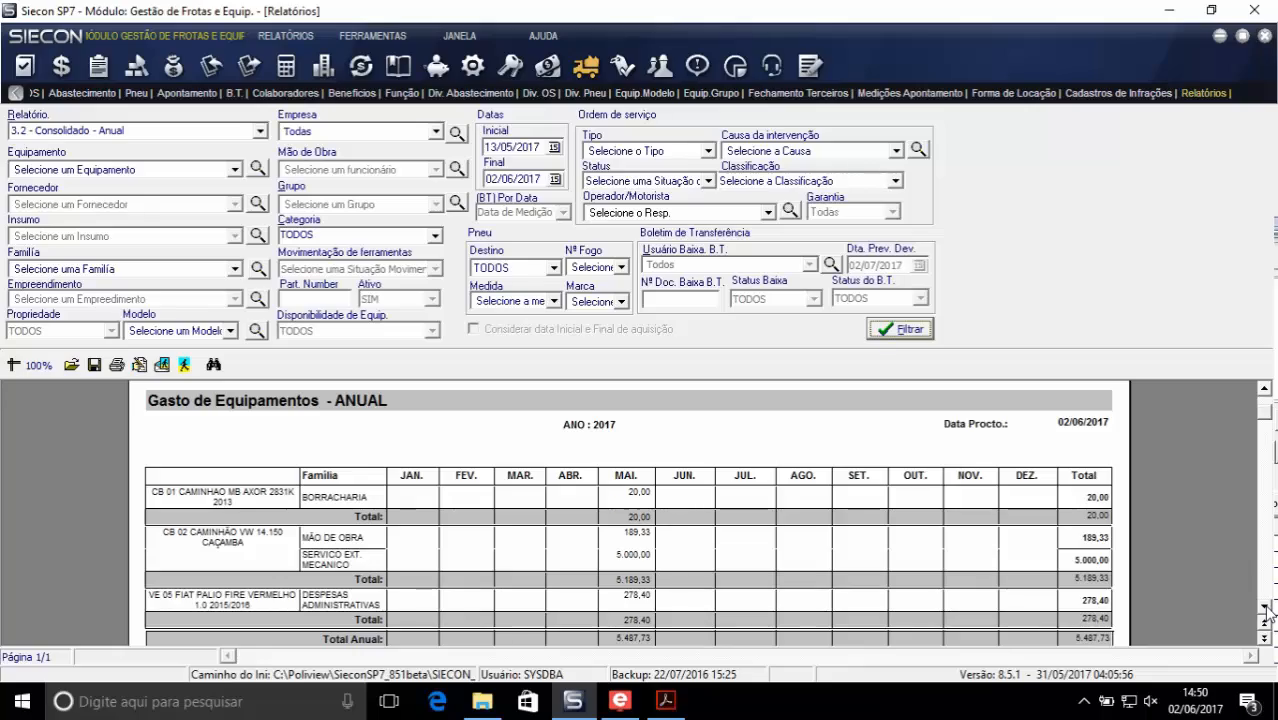
- Open the annual expense report's layout in the report designer, preview it, and close both the preview and the designer
left_click(161, 364)
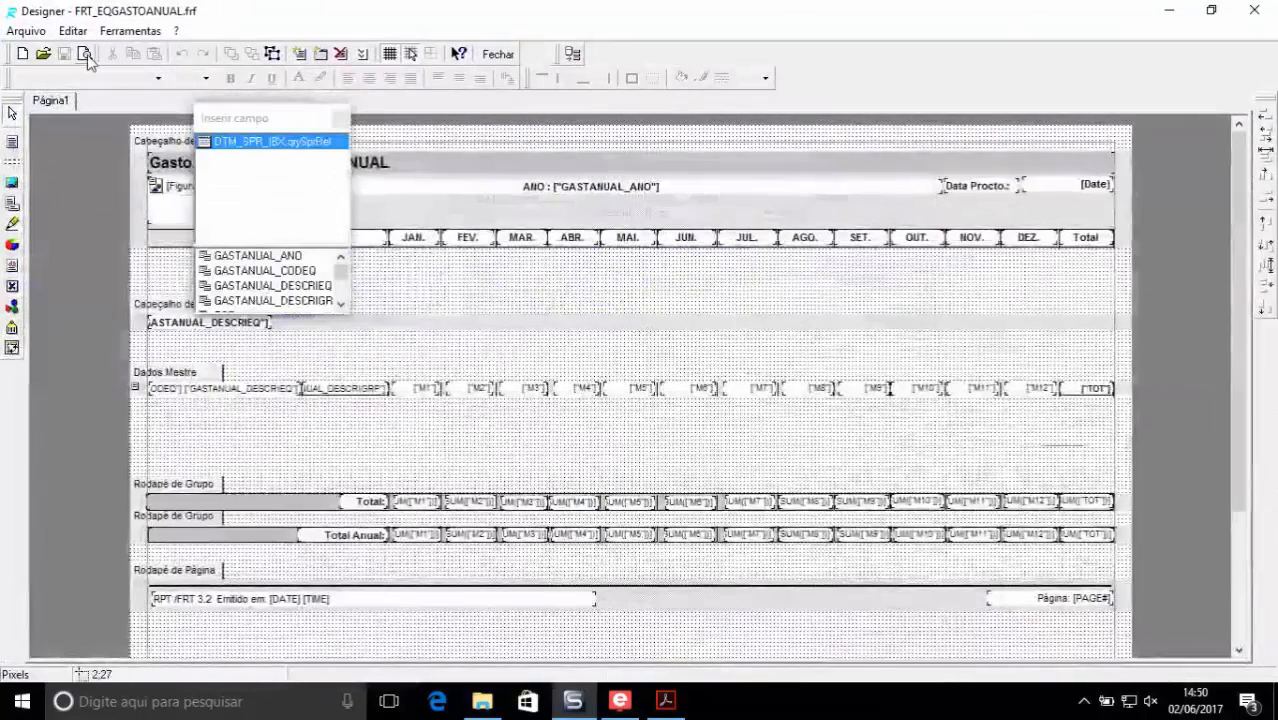
left_click(728, 460)
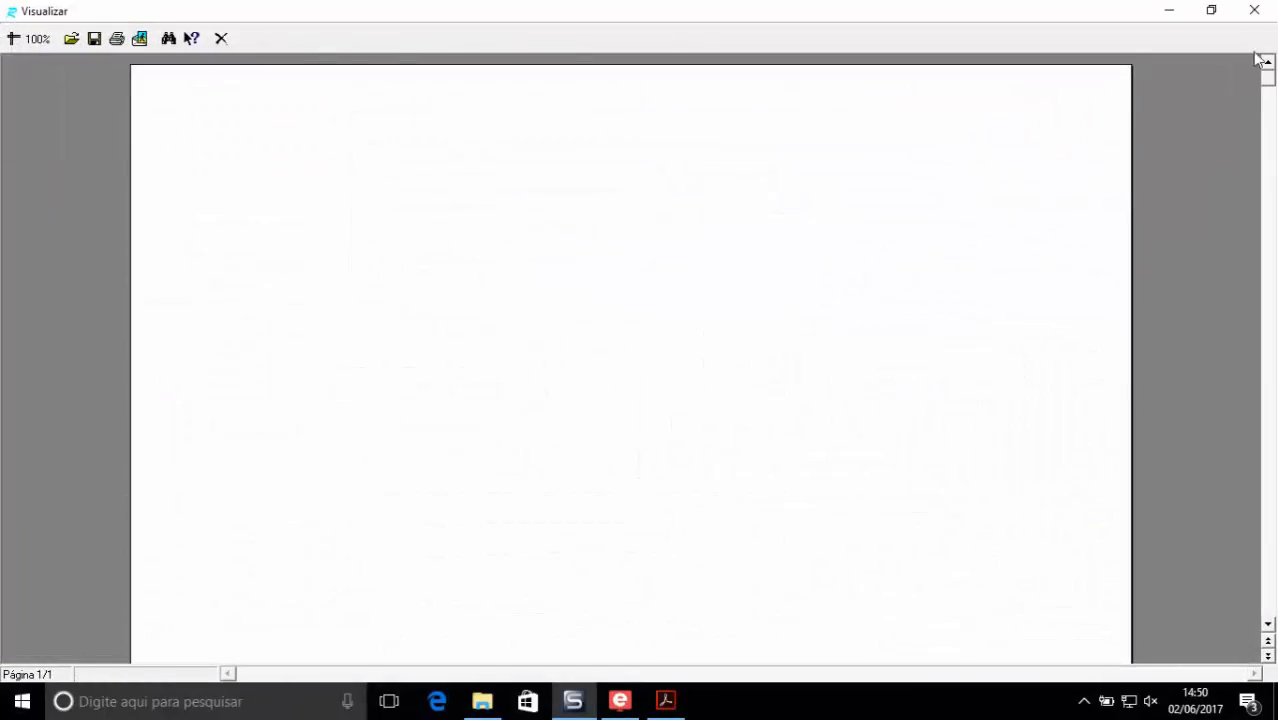
left_click(1252, 9)
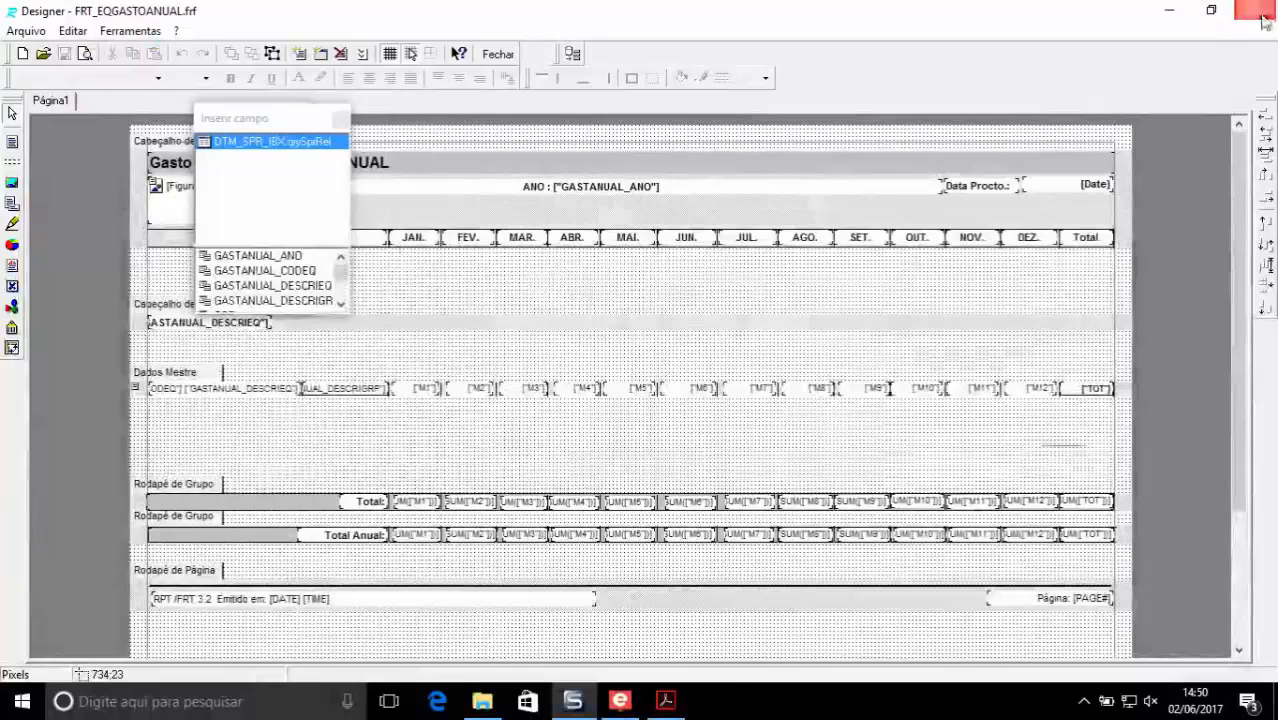
left_click(1254, 10)
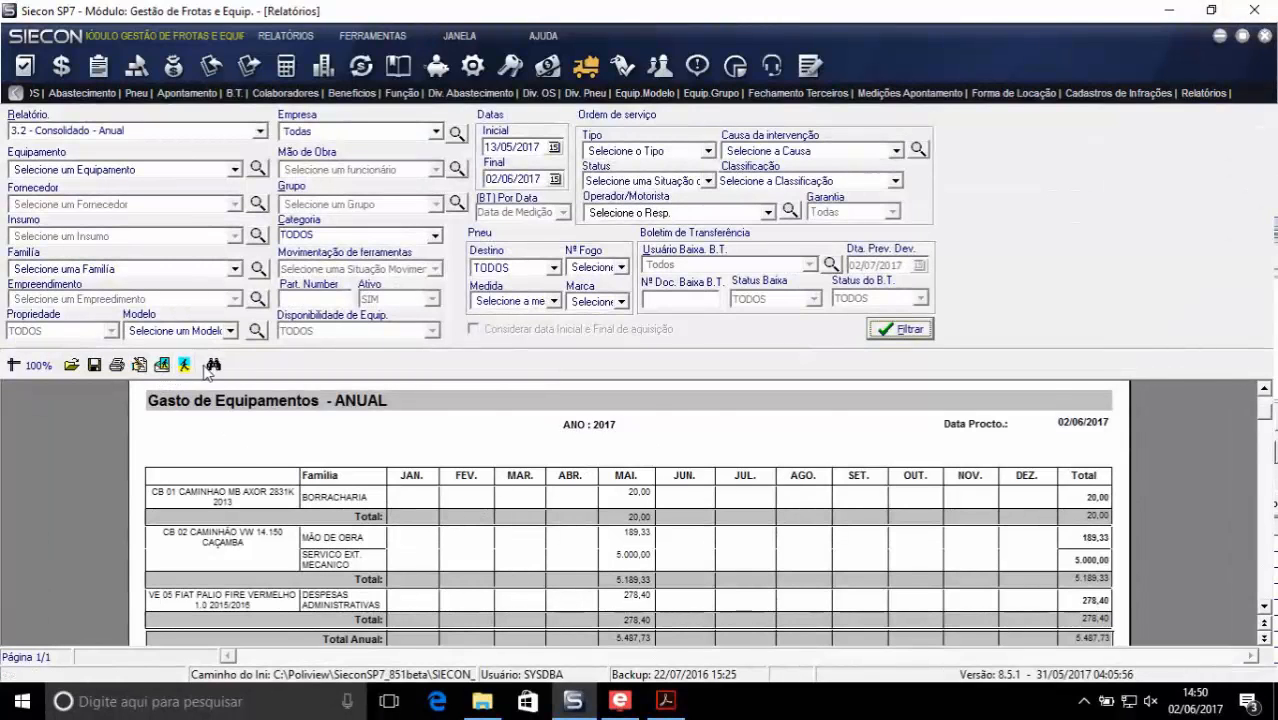
- Examine the annual equipment expense report, from the monthly costs of each vehicle down to the annual total row
scroll(952, 594, "down", 3)
scroll(945, 586, "up", 3)
scroll(740, 547, "down", 3)
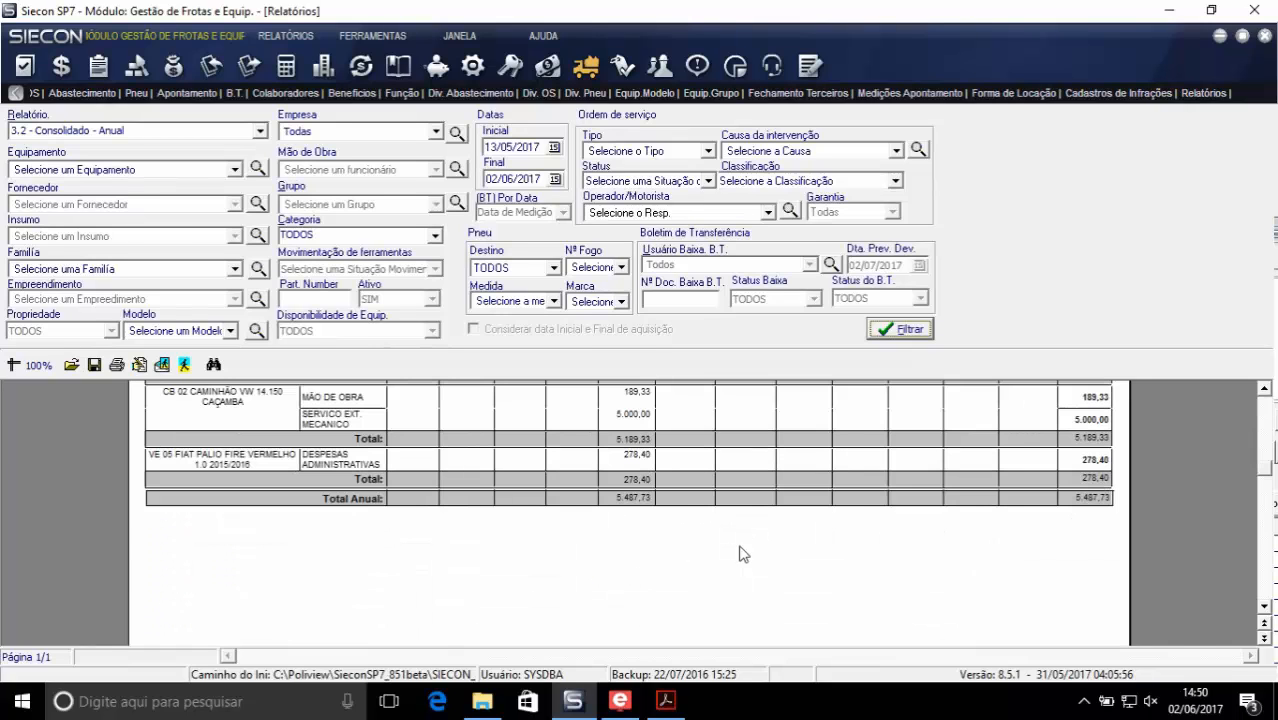
scroll(742, 554, "up", 3)
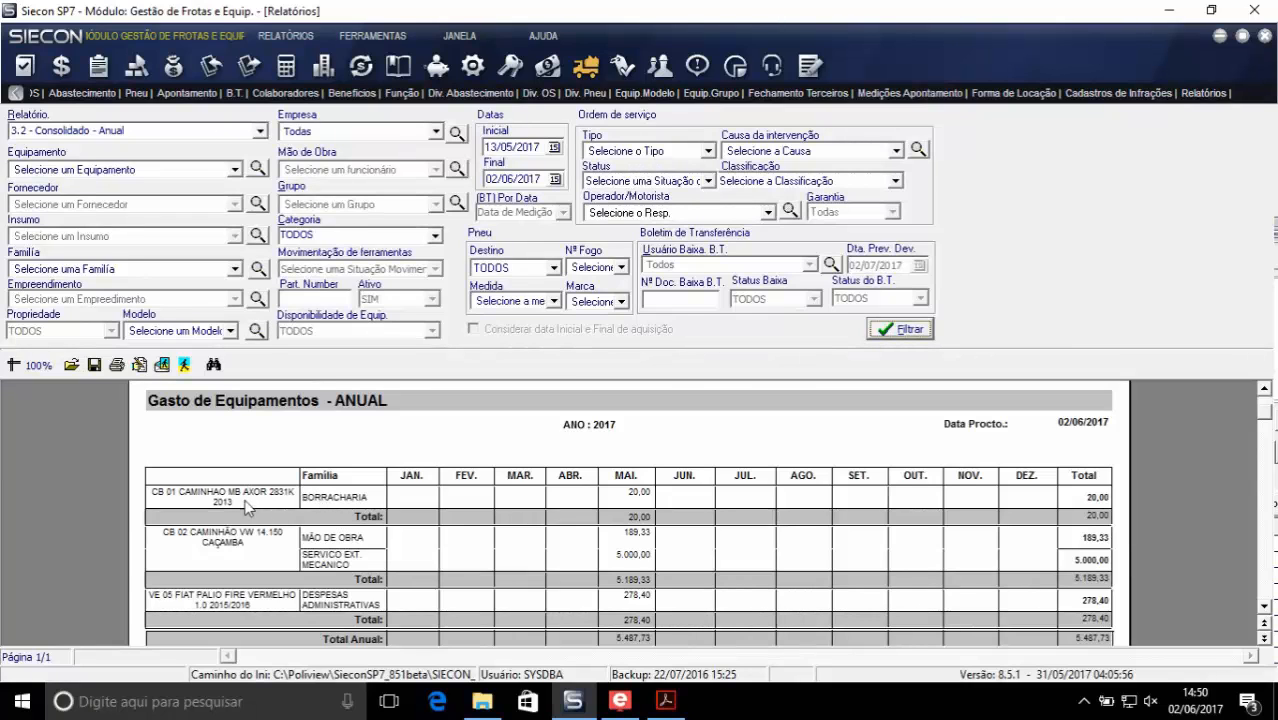
scroll(250, 543, "down", 3)
scroll(250, 546, "up", 3)
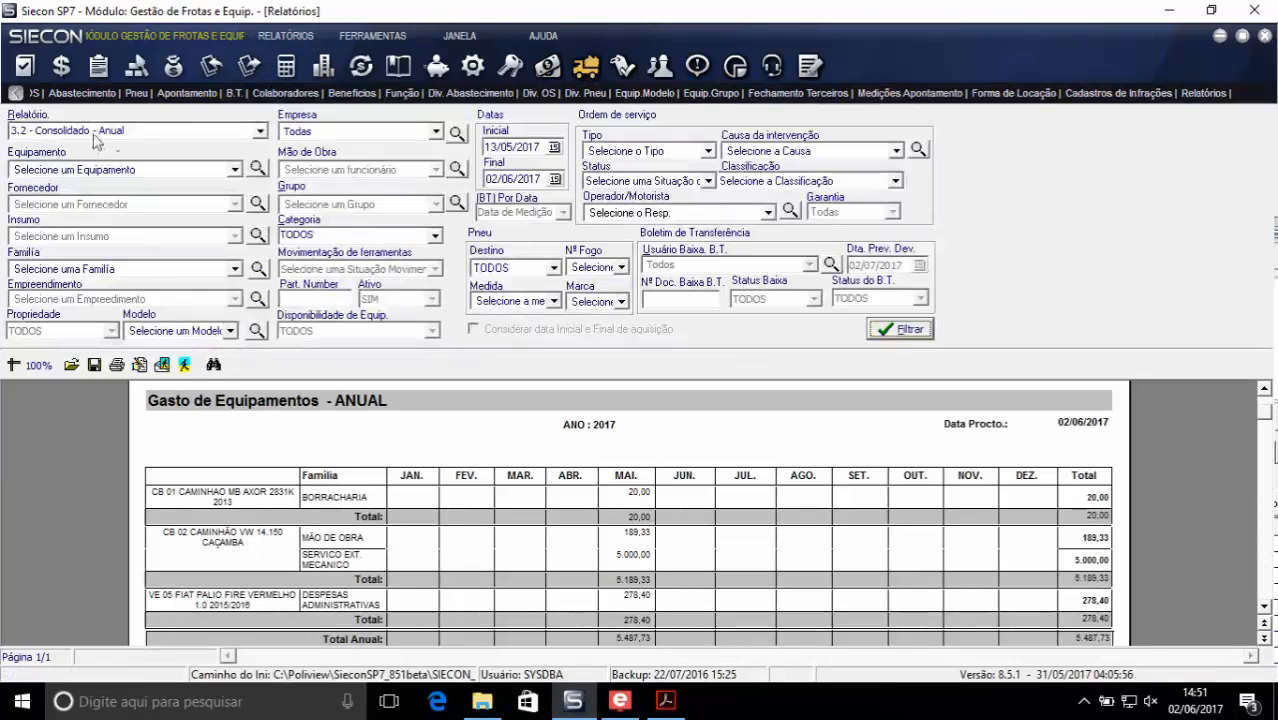
- Return to the equipment register and open the fueling control showing the company's own fueling records
left_click(14, 93)
left_click(38, 94)
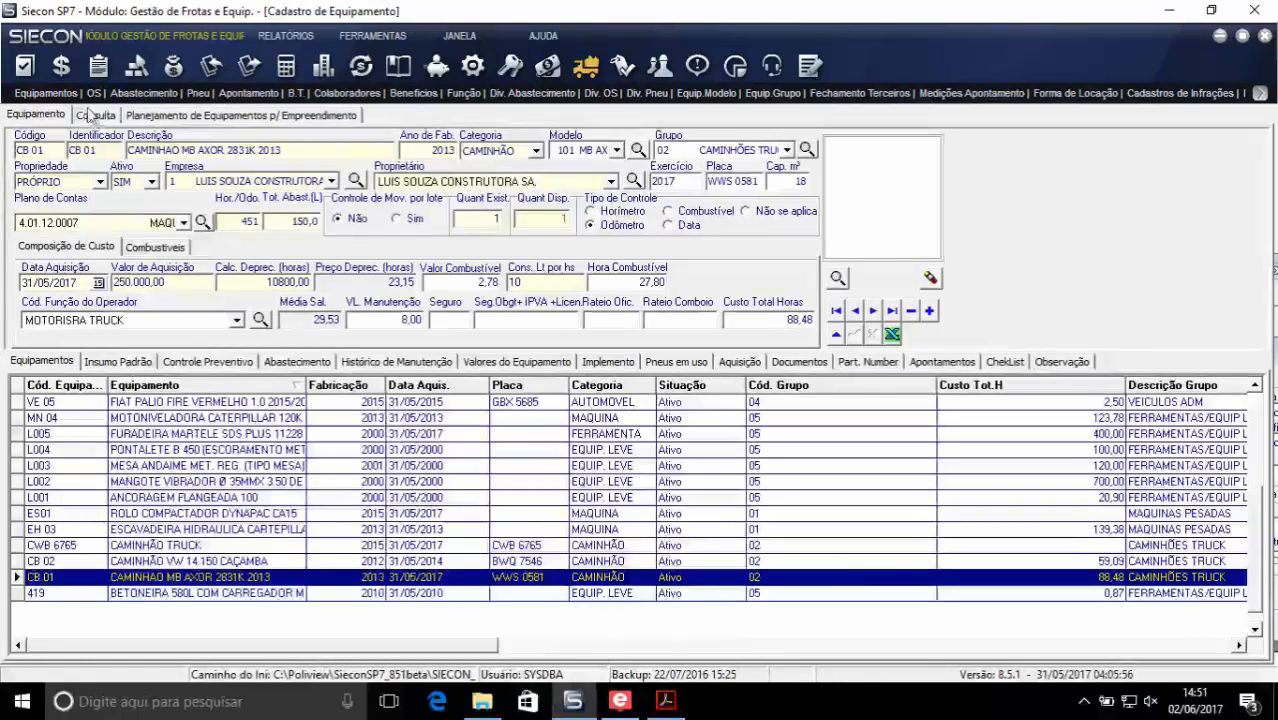
left_click(143, 93)
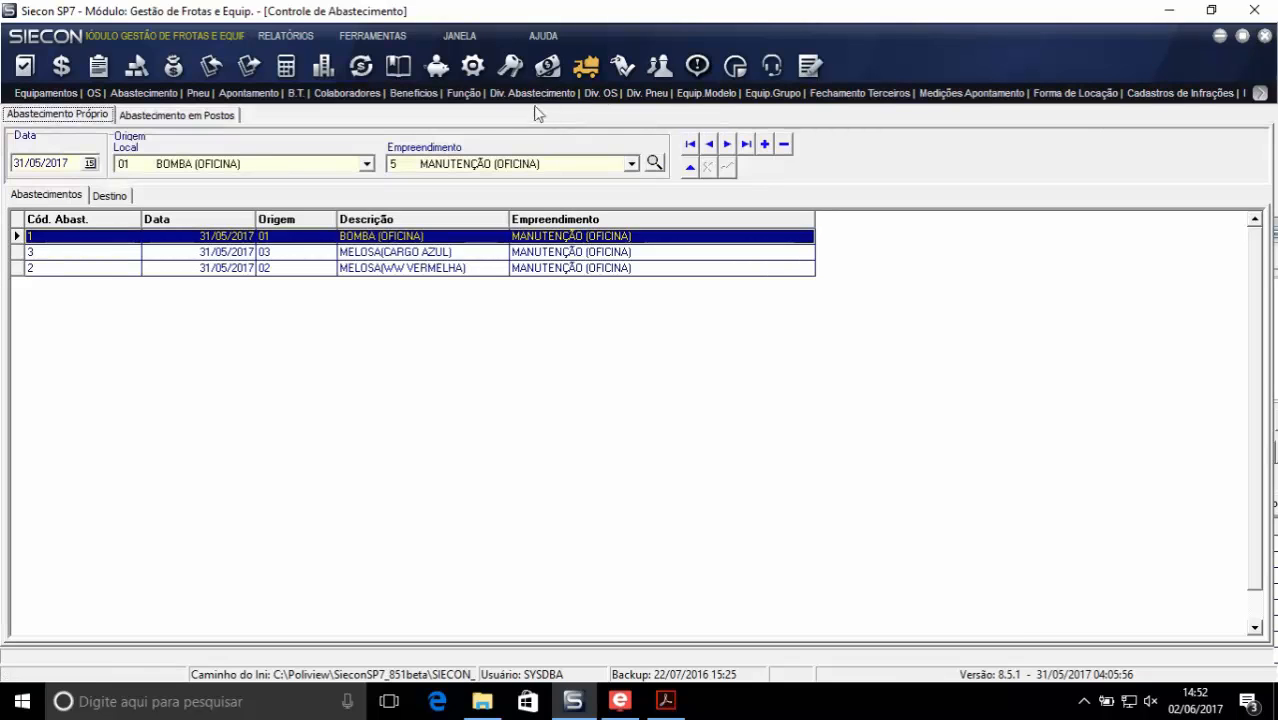
- Review the fuel pump and convoy register, going through OBRA JARDIM DOS IPES, BOMBA OBRA(TERRA NOVA) and MELOSA(WW VERMELHA)
left_click(498, 97)
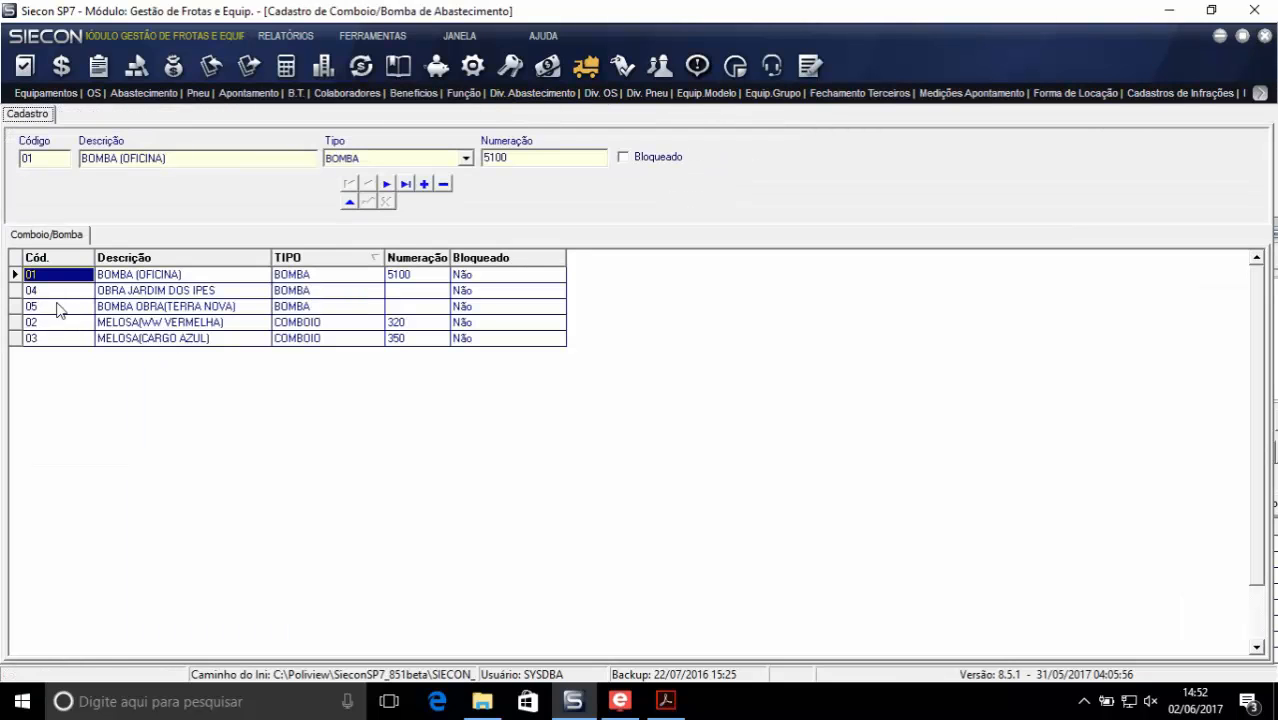
left_click(65, 312)
left_click(67, 291)
left_click(61, 310)
left_click(61, 321)
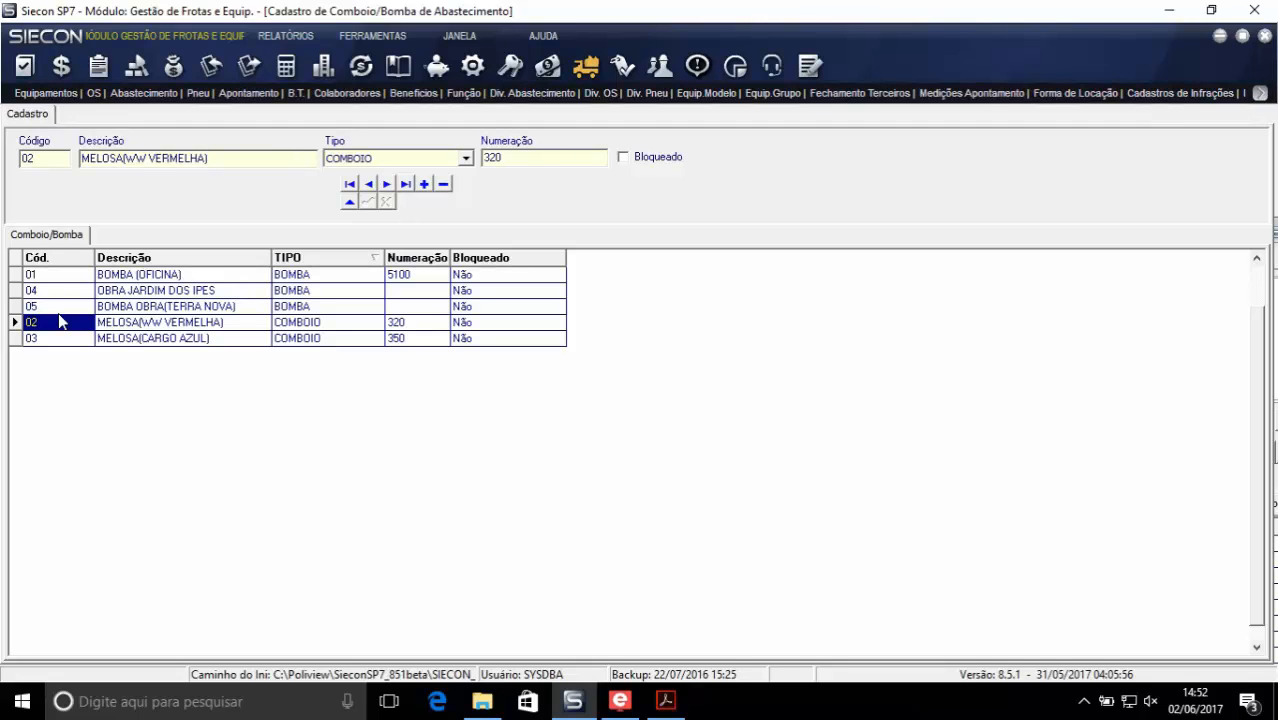
- Return to the company's own fueling records and examine the destination details of record 3, MELOSA(CARGO AZUL)
left_click(133, 93)
left_click(94, 269)
left_click(92, 239)
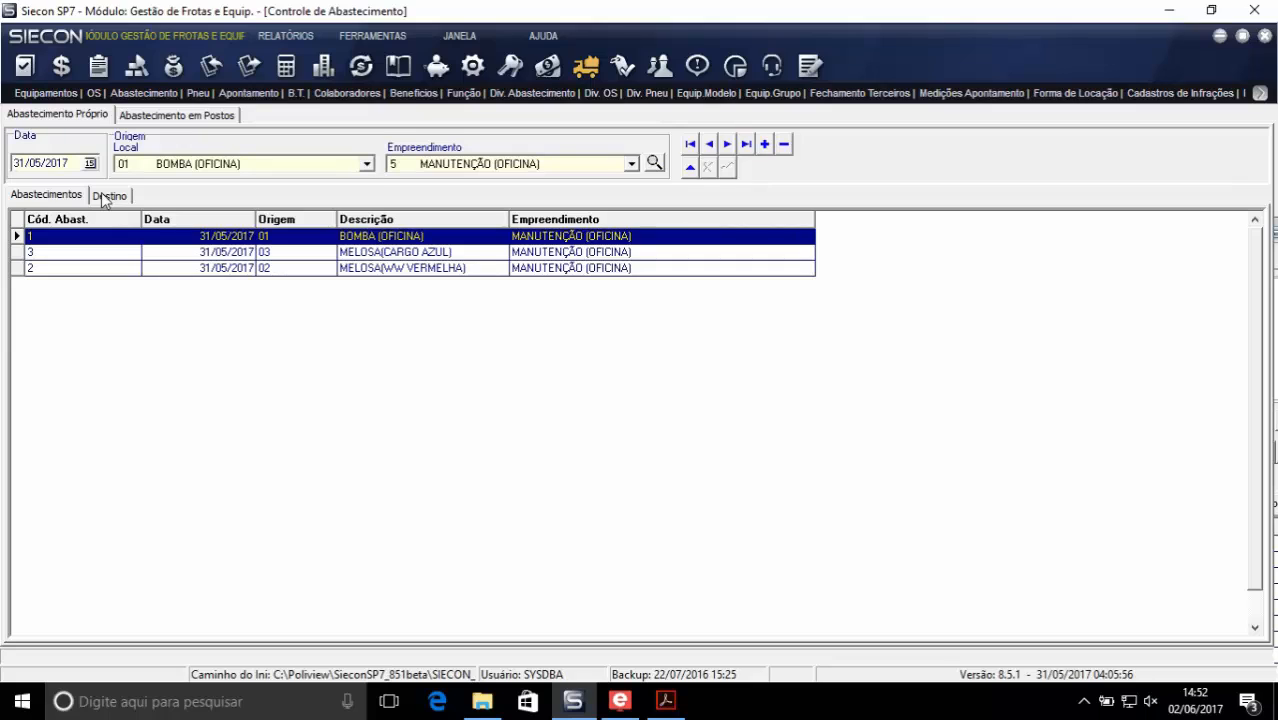
left_click(96, 256)
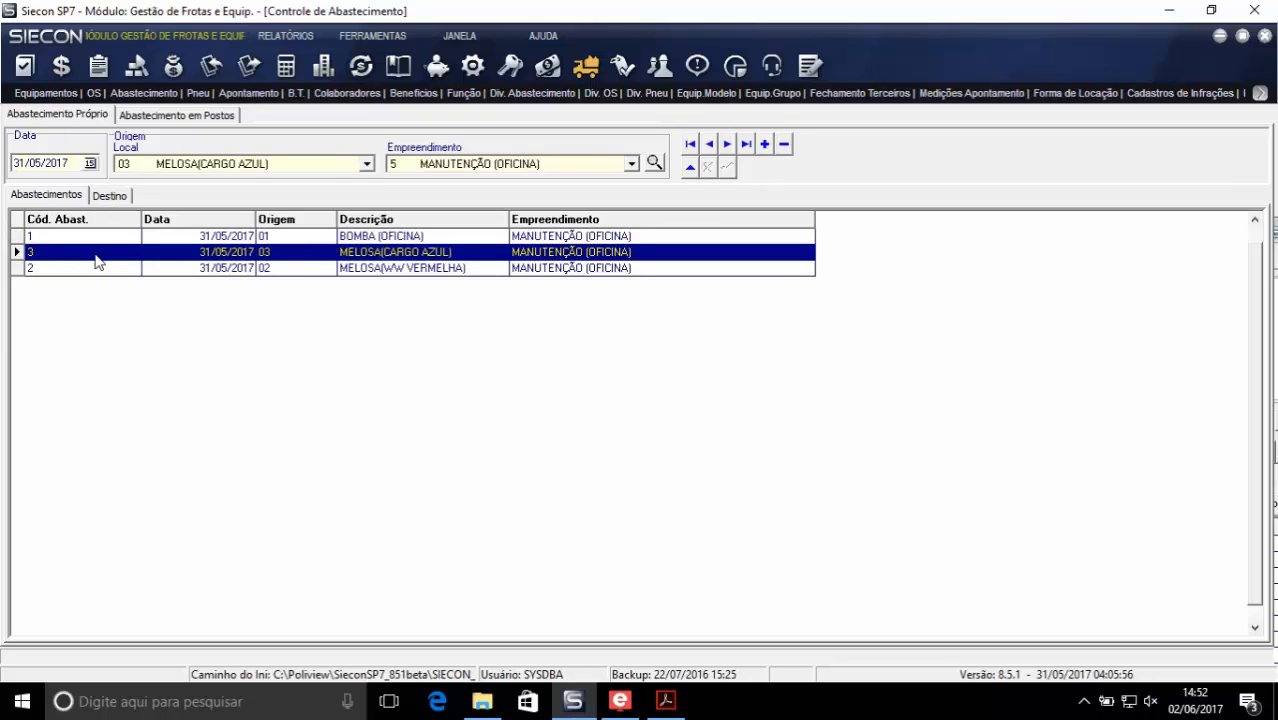
left_click(112, 197)
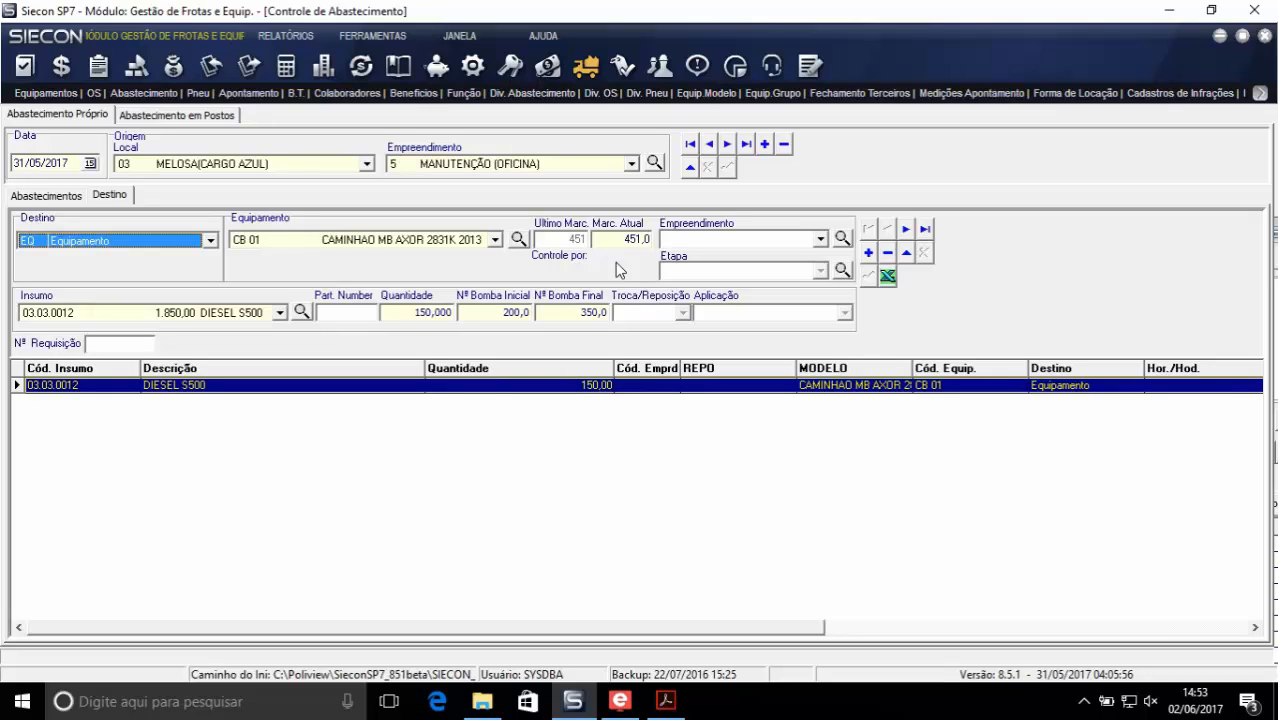
- Review the preventive control items of truck CB 01 and the available control types, leaving Odômetro selected
left_click(45, 93)
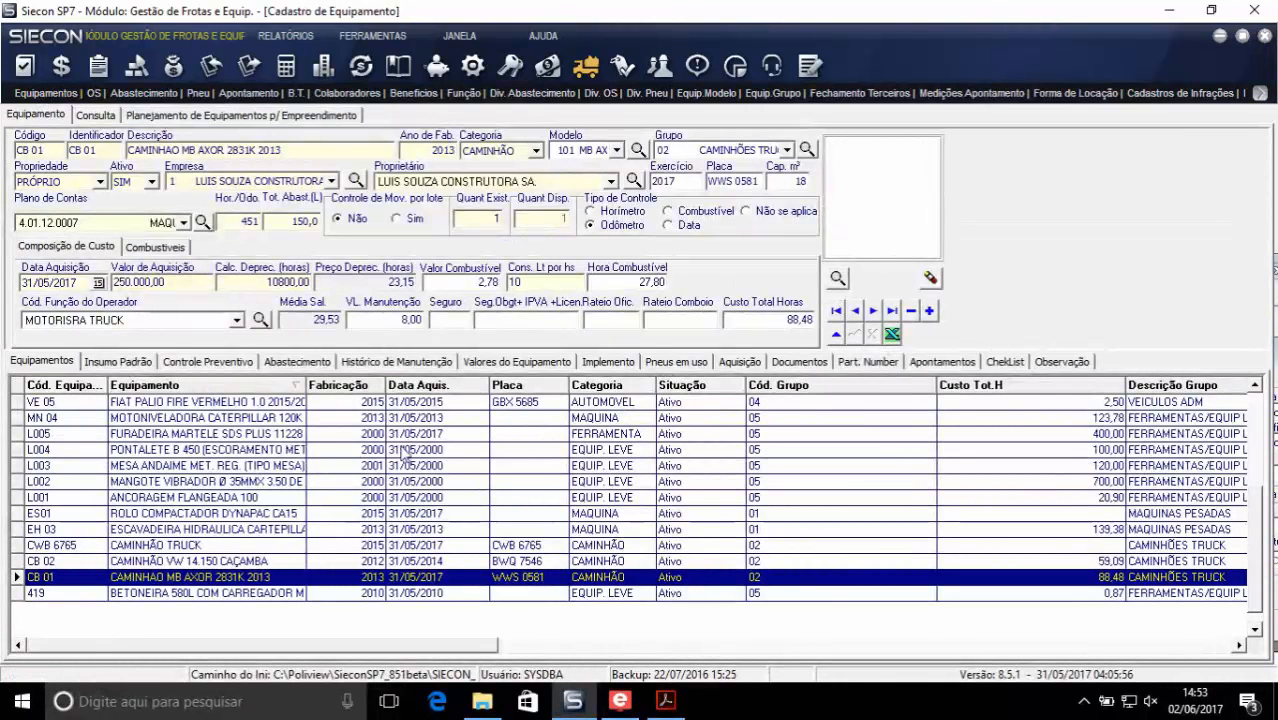
left_click(238, 362)
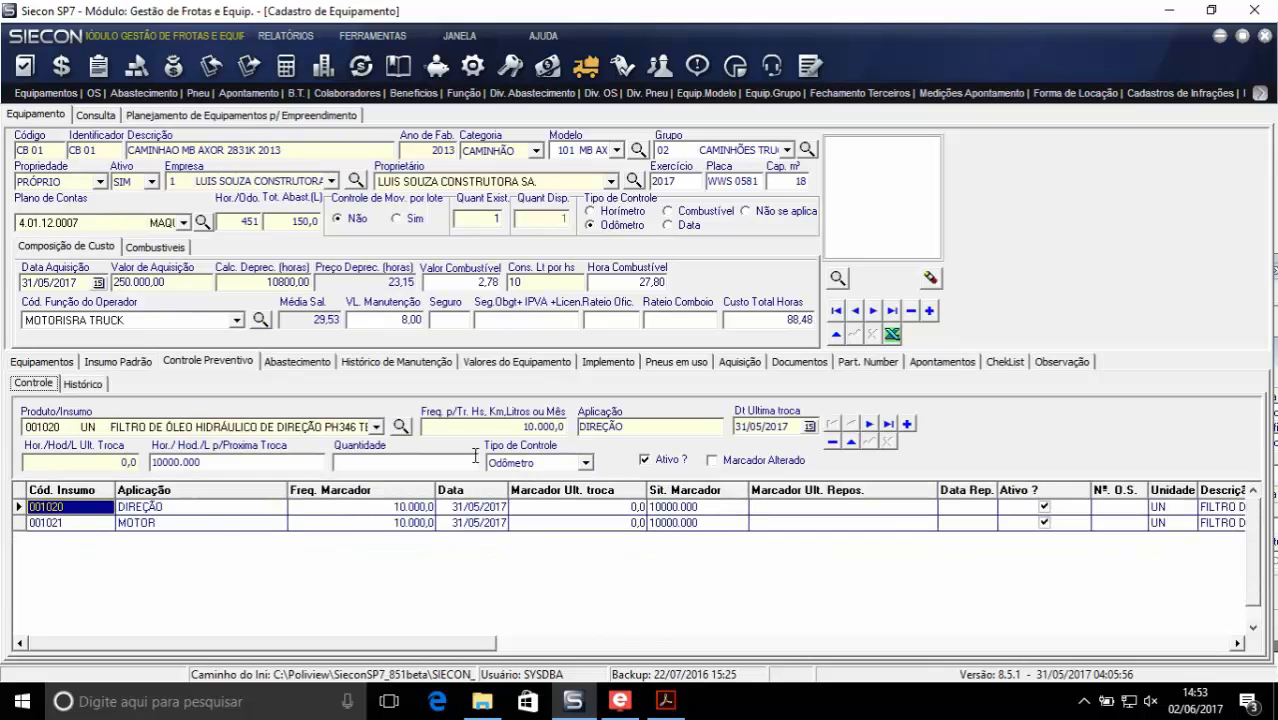
left_click(585, 463)
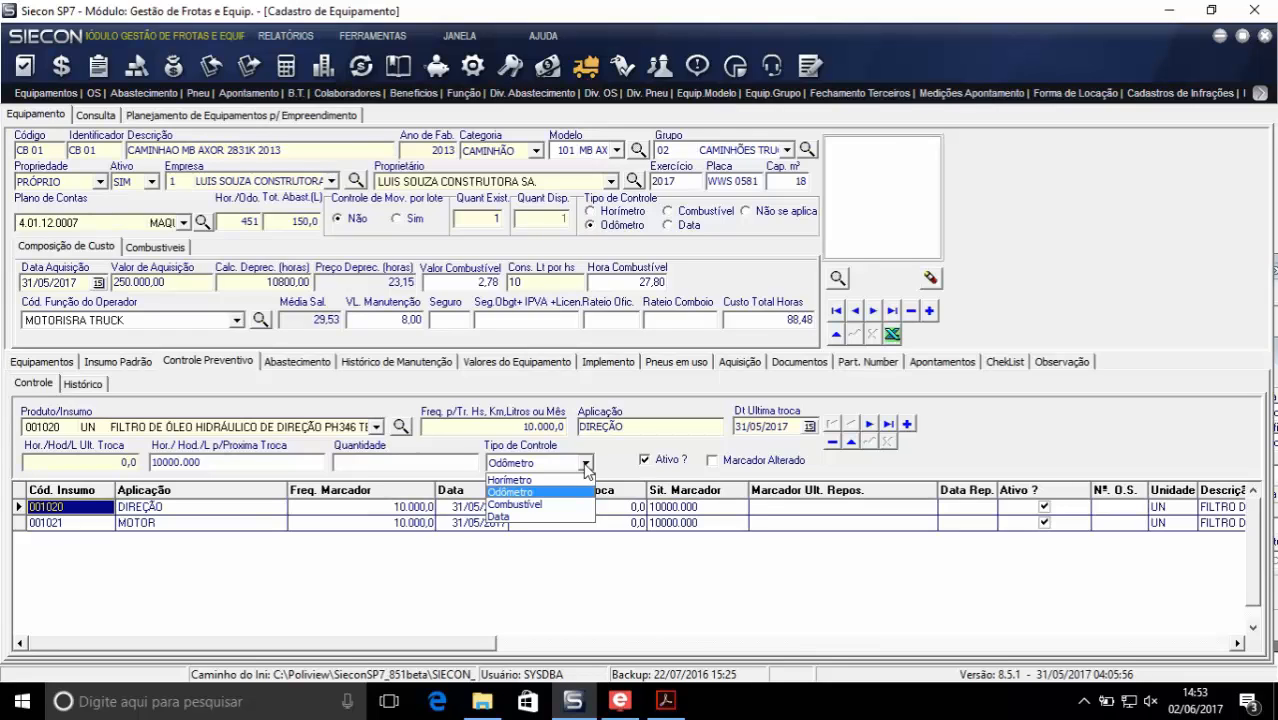
left_click(611, 461)
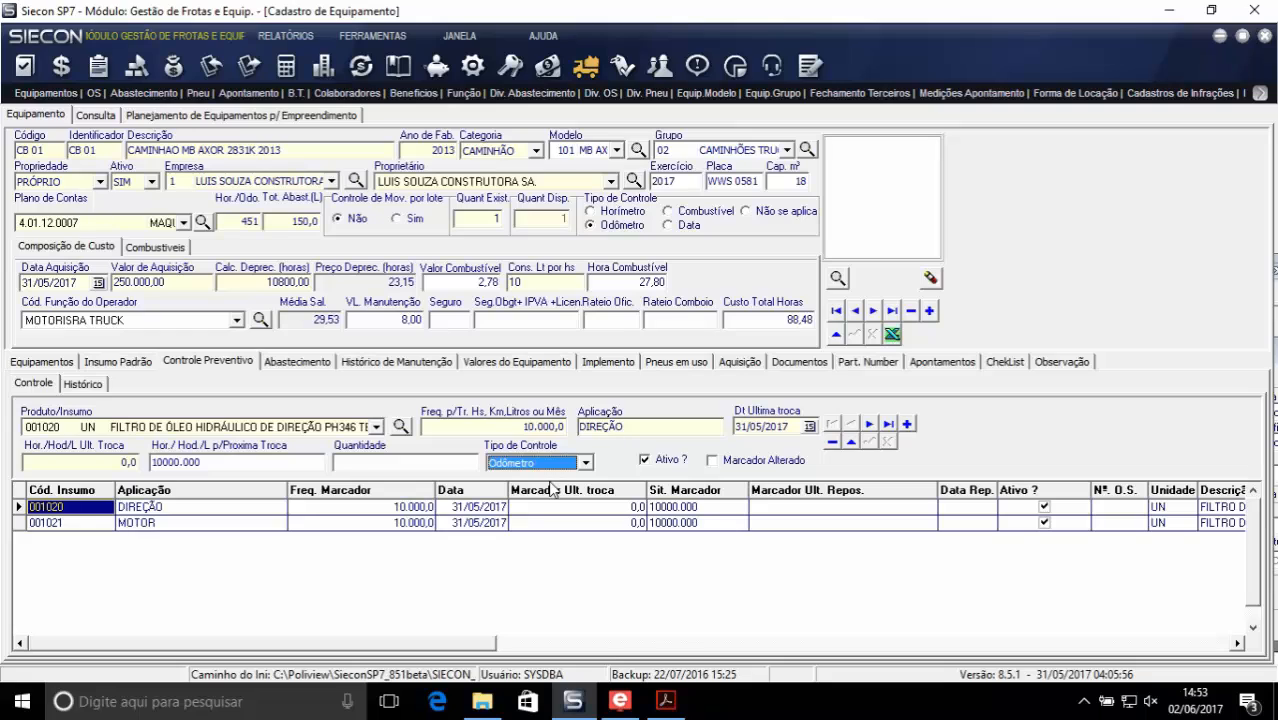
- Switch back to the fueling control window and inspect the available destination options for the MELOSA(CARGO AZUL) fueling
left_click(460, 36)
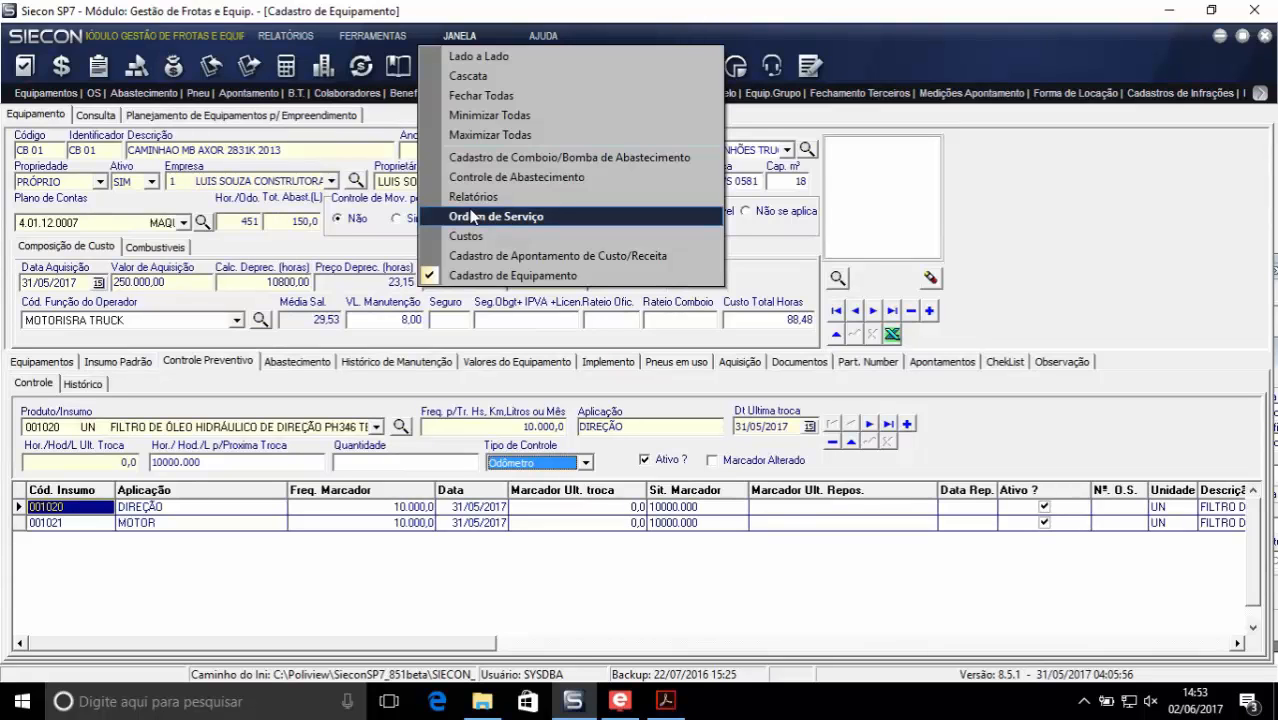
left_click(476, 178)
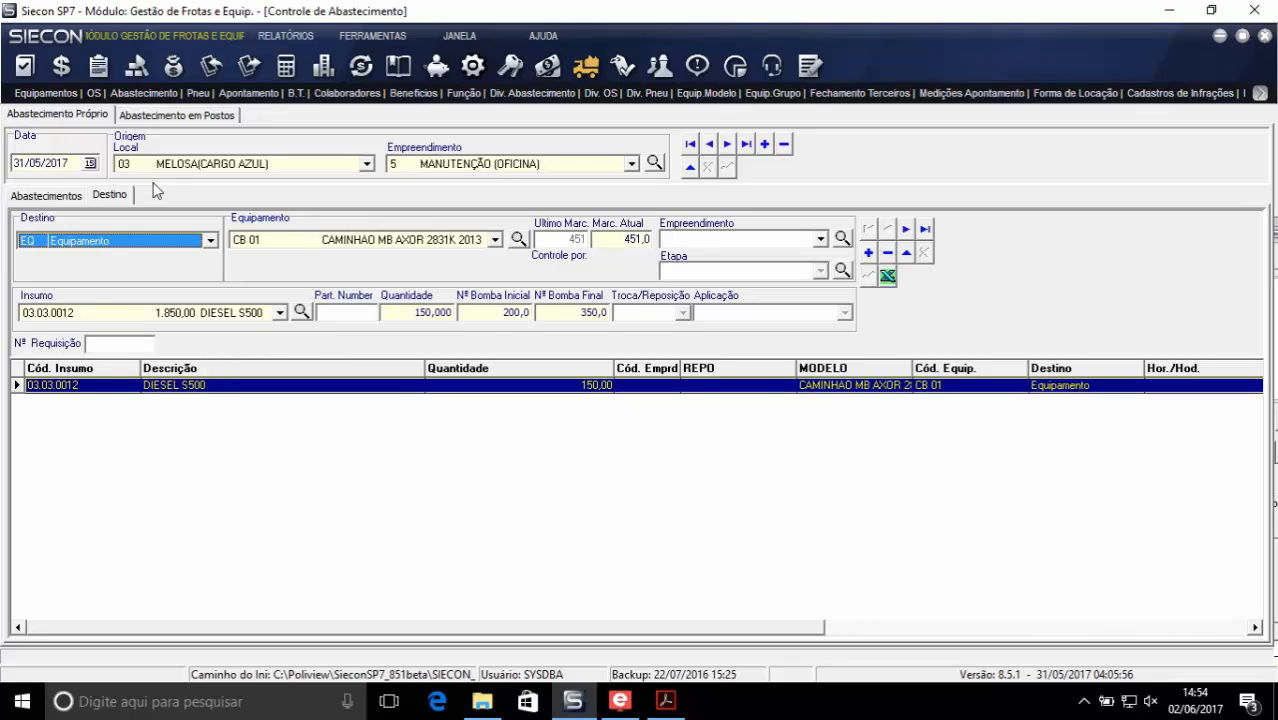
left_click(210, 241)
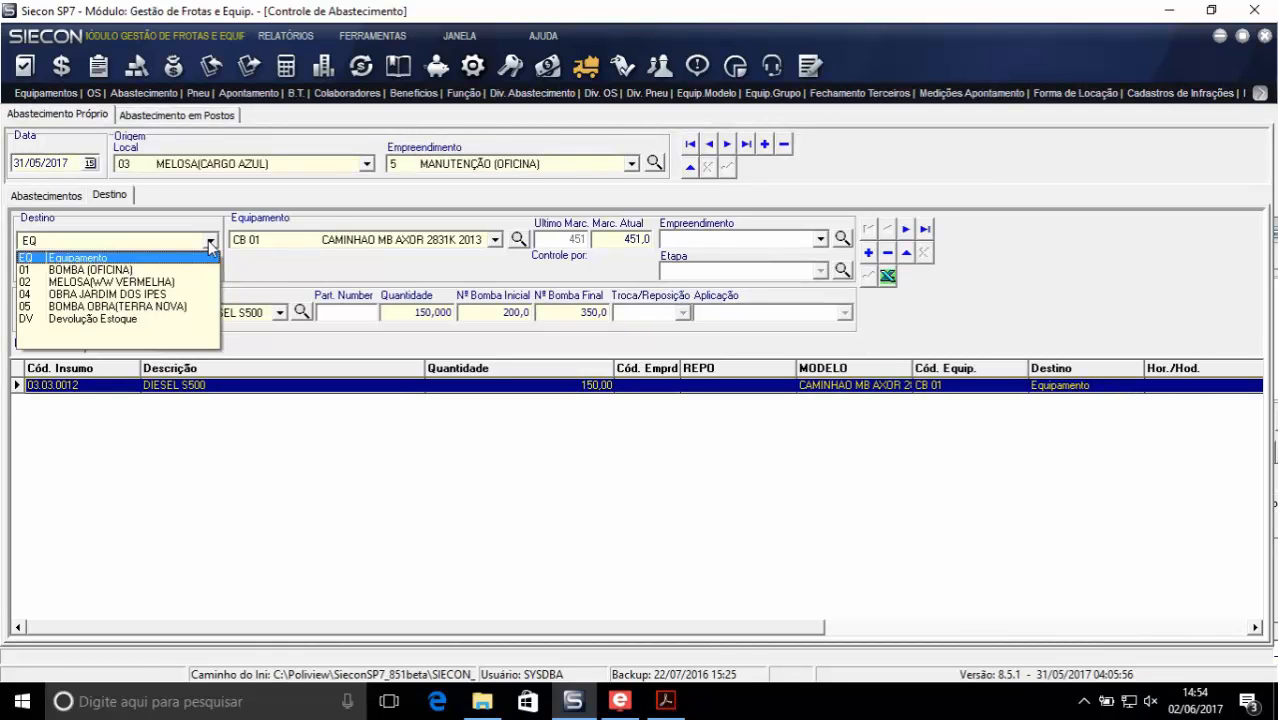
- Review the gas station fueling's vouchers and voucher report for Auto Posto Jardim América Ltda, and return to the company's own fueling
left_click(139, 117)
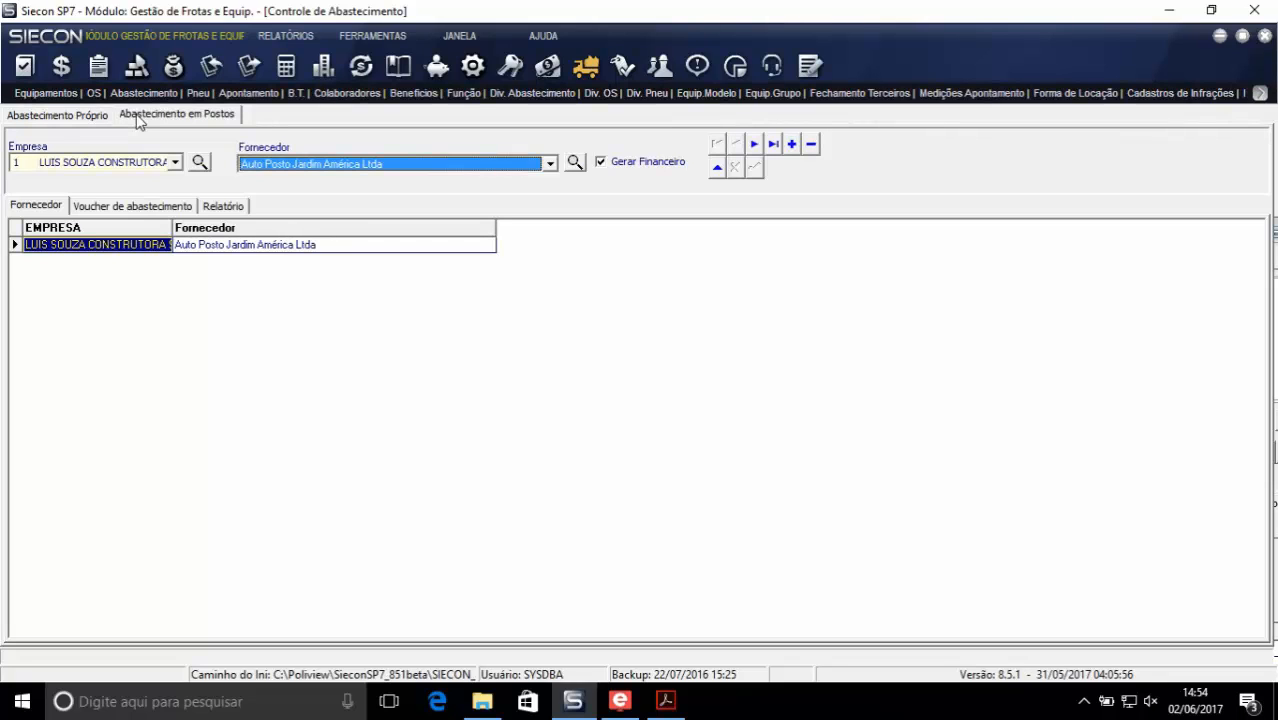
left_click(89, 209)
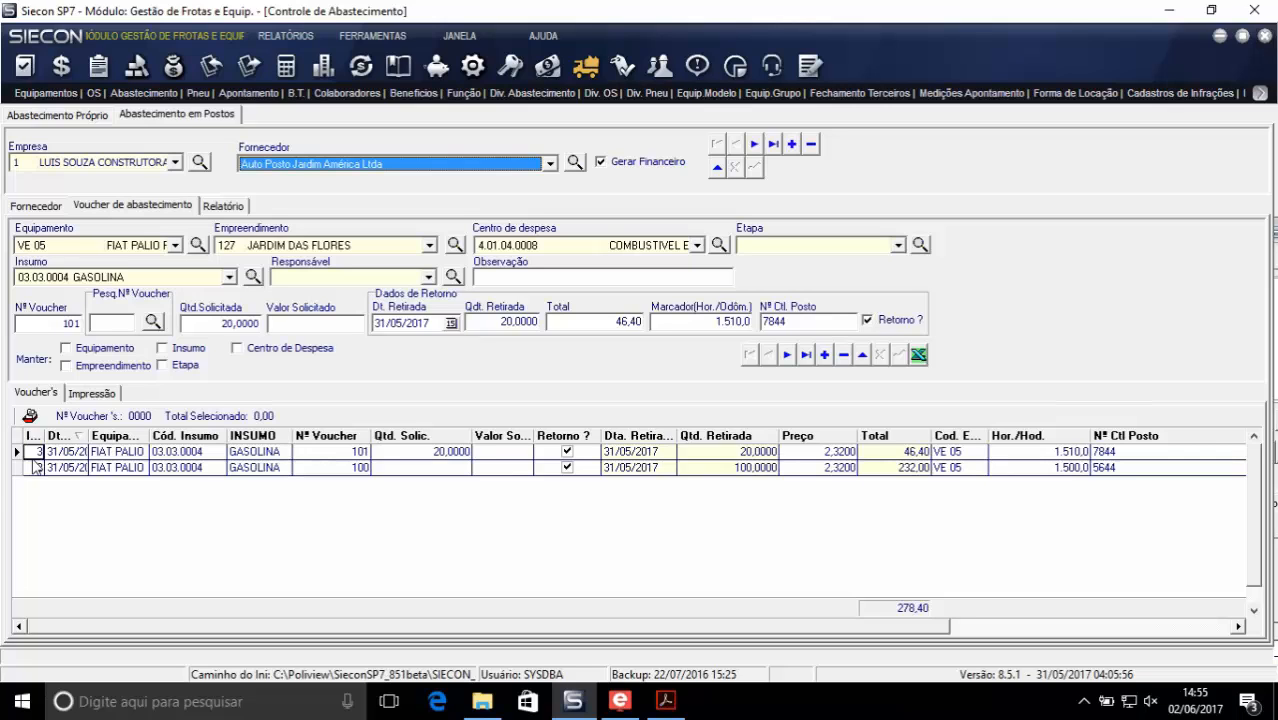
left_click(223, 206)
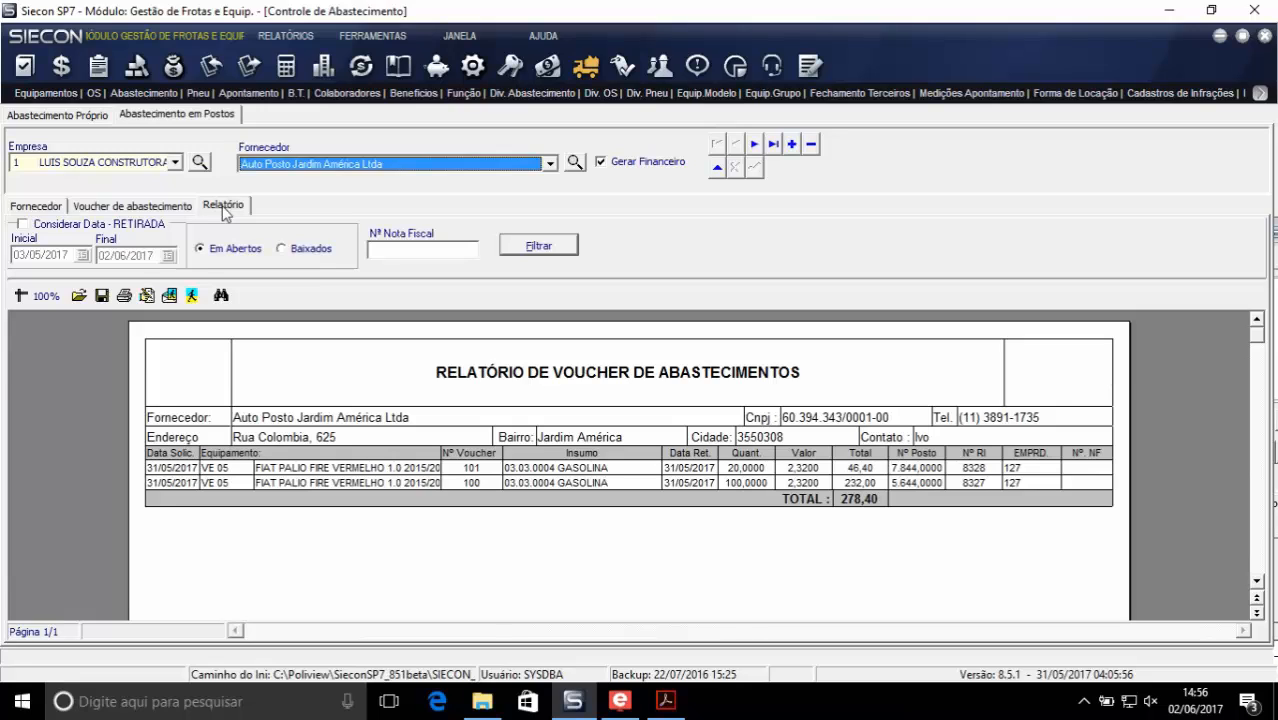
left_click(36, 207)
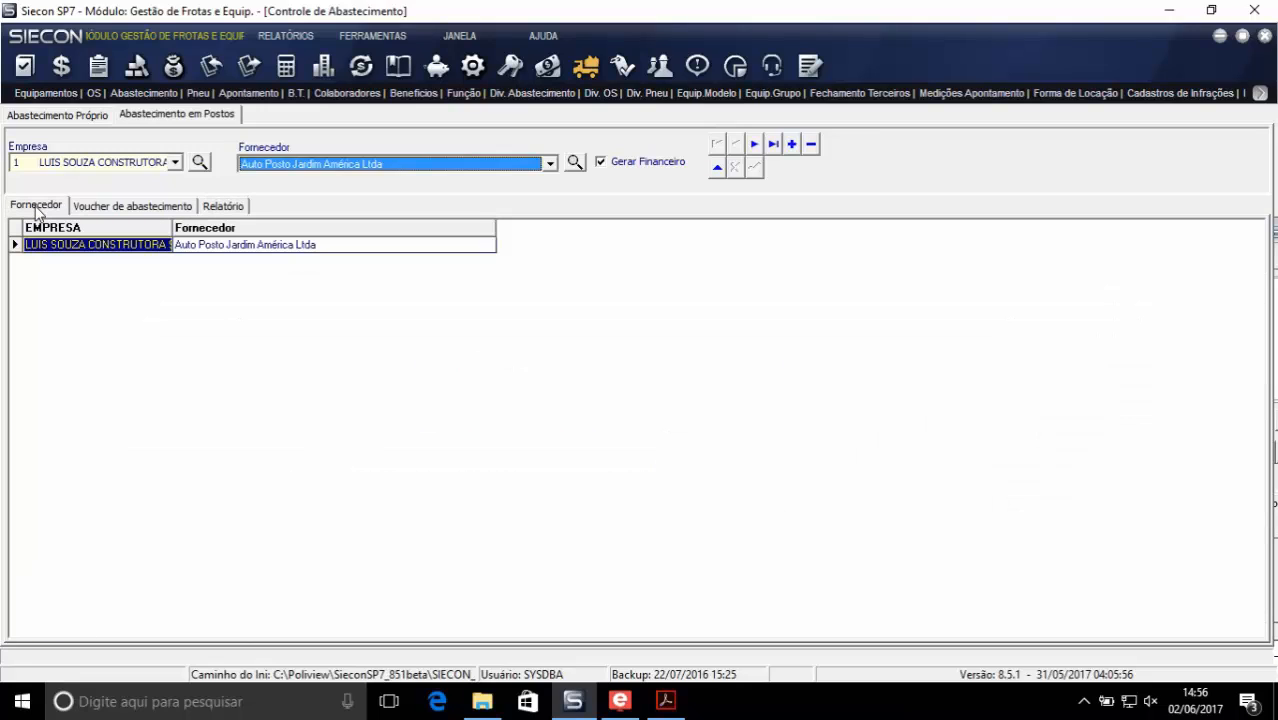
left_click(36, 116)
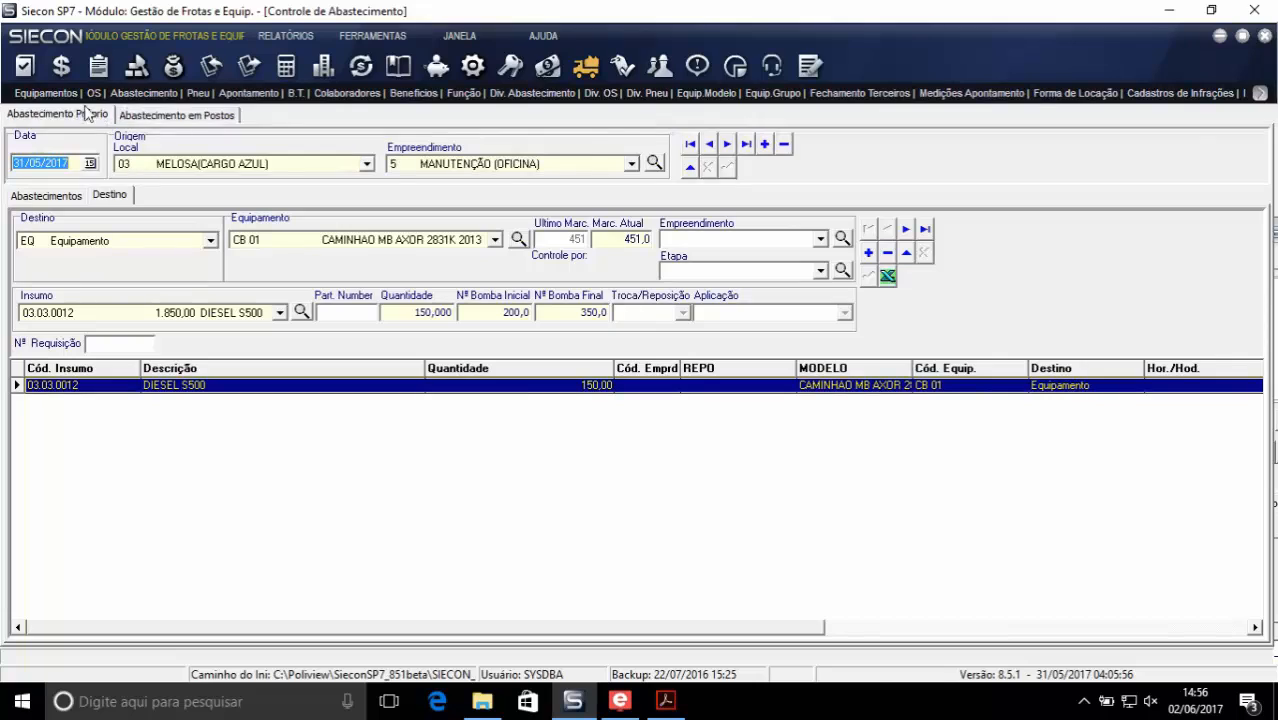
- Bring up the equipment register and tile all open module windows side by side
left_click(50, 96)
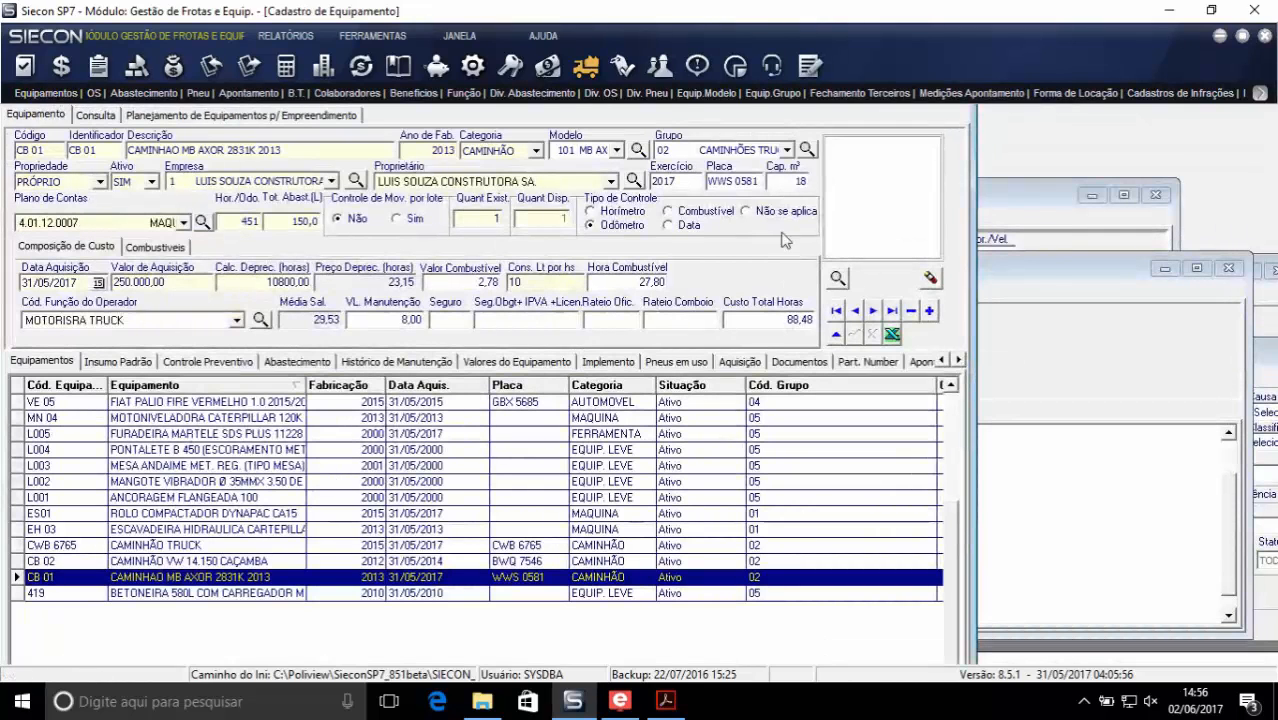
left_click(462, 36)
left_click(490, 58)
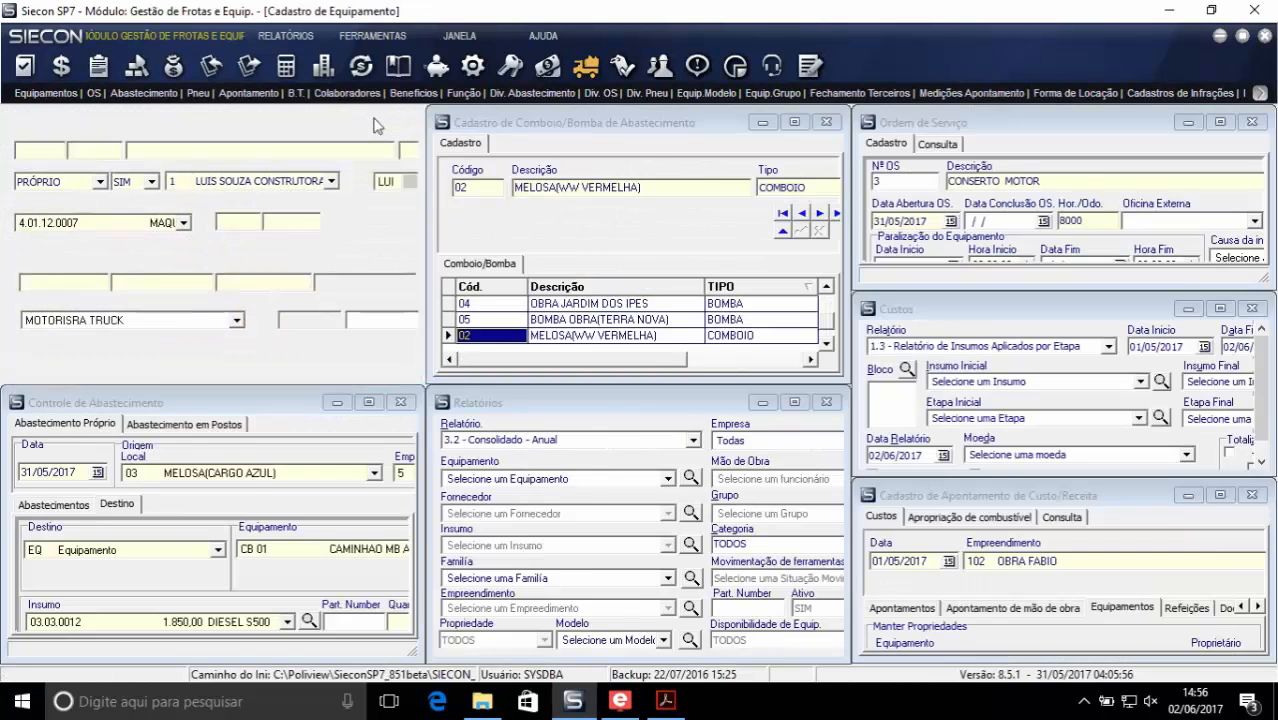
- Maximize the equipment register window and inspect the records of lot-controlled tools L001 and L002
left_click(374, 121)
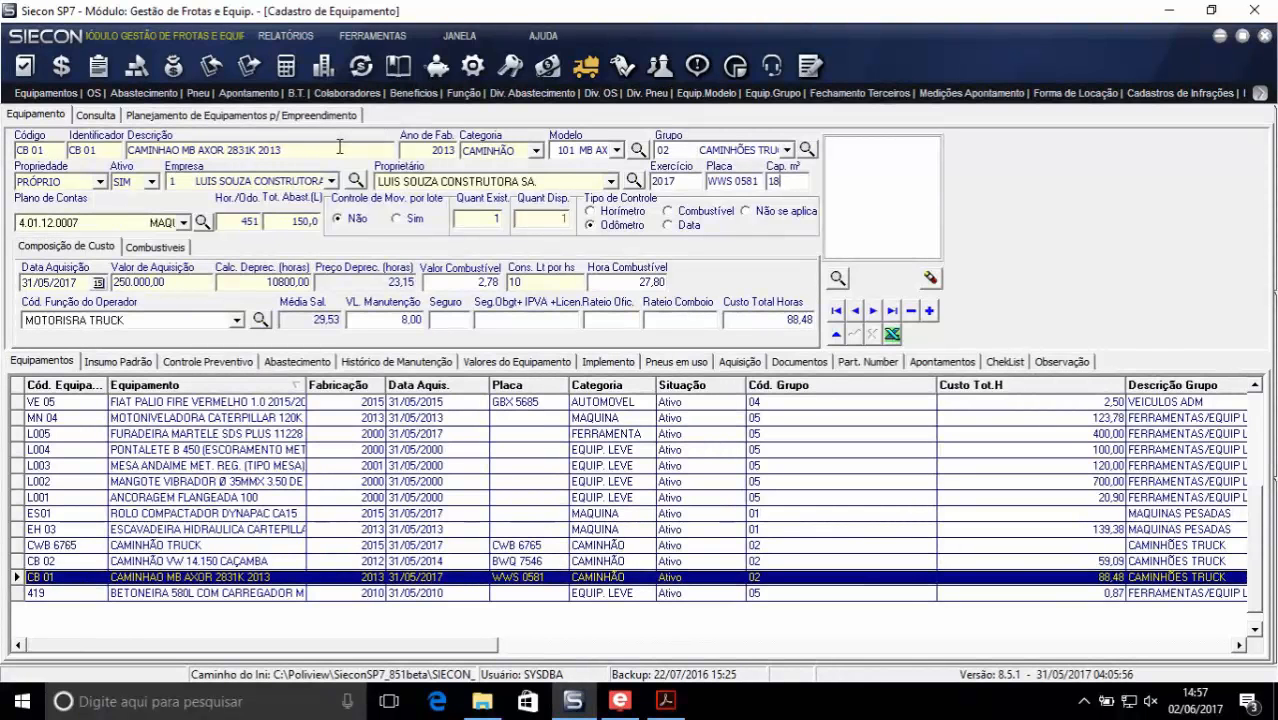
left_click(211, 498)
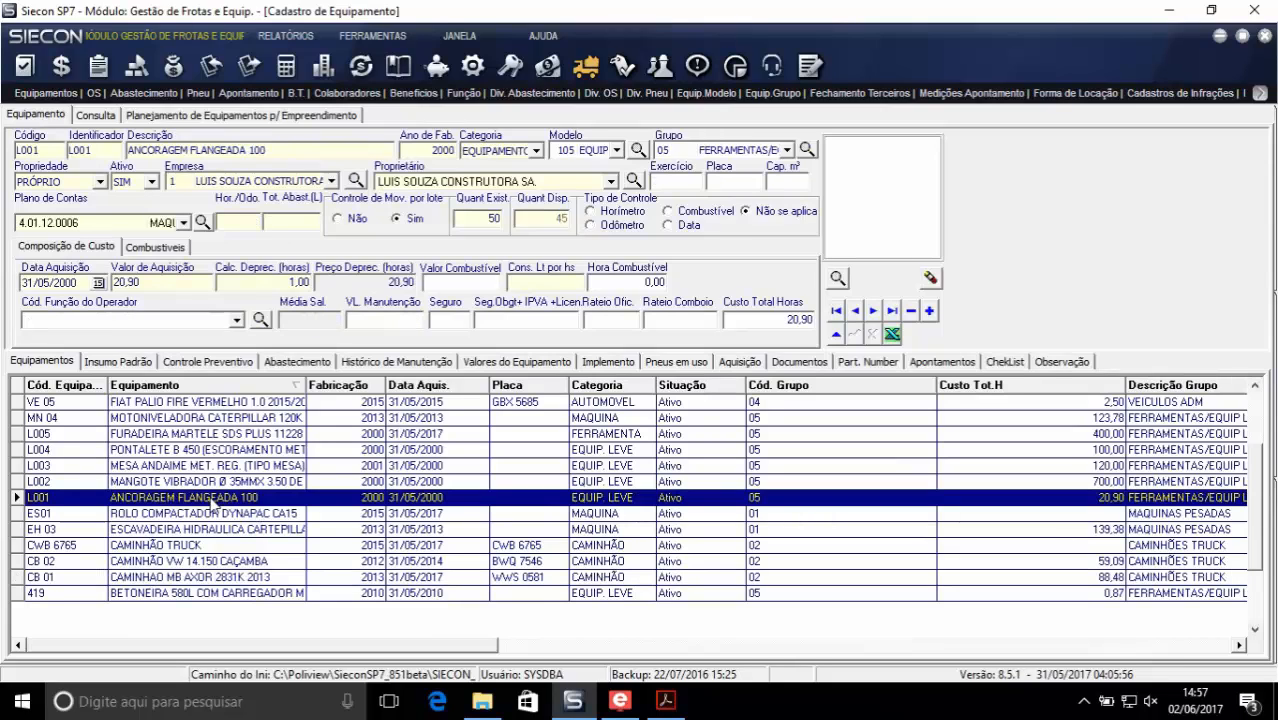
left_click(201, 485)
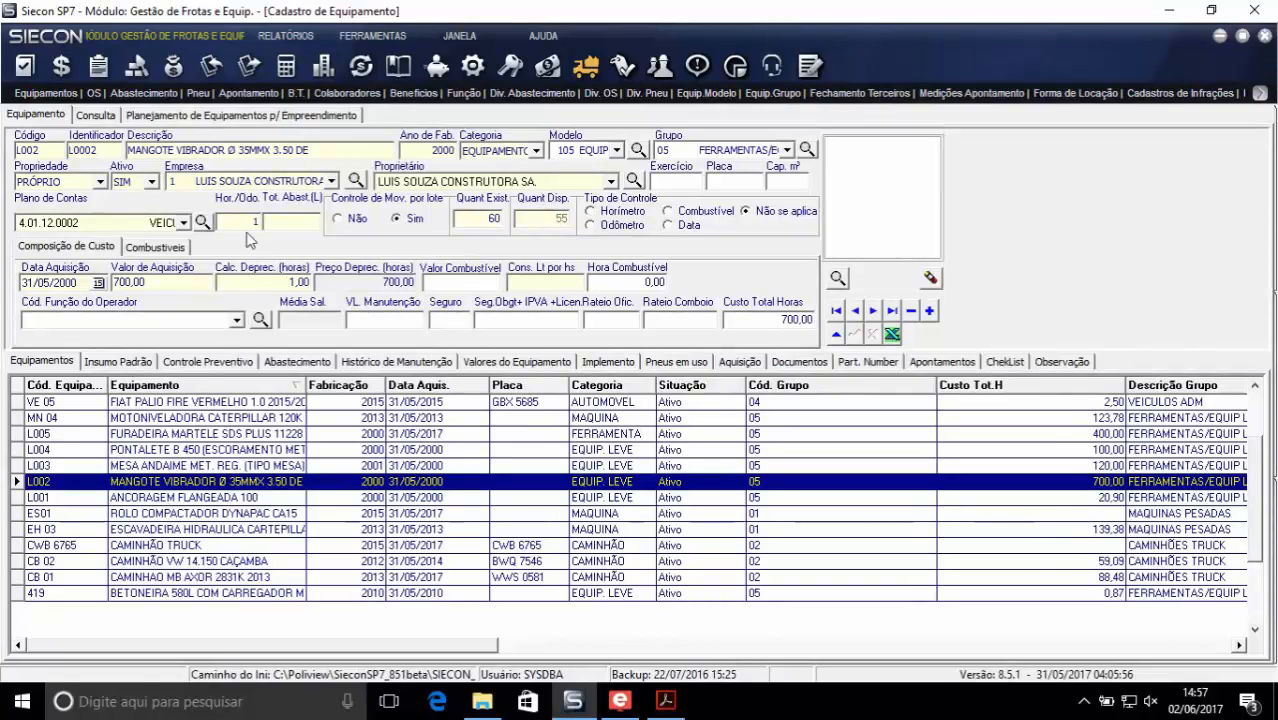
- Open the tool movement module and review the equipment item and printed report of transfer bulletin 3
left_click(296, 94)
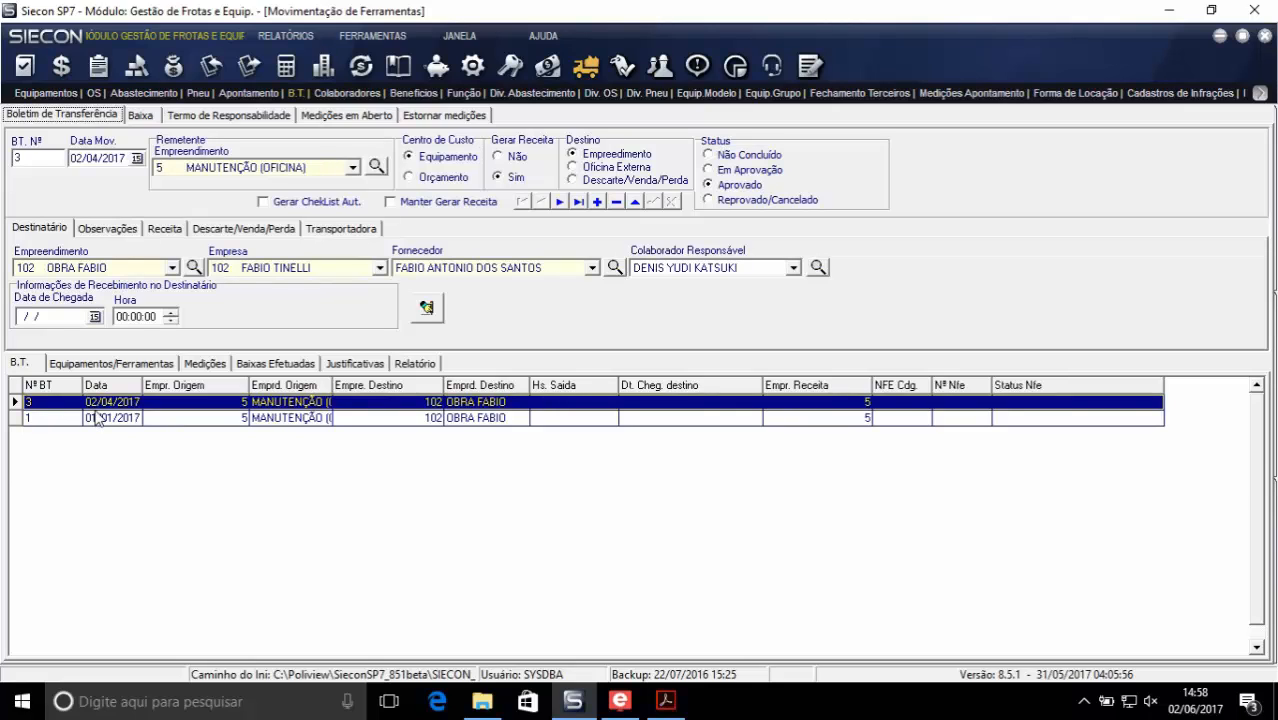
left_click(87, 364)
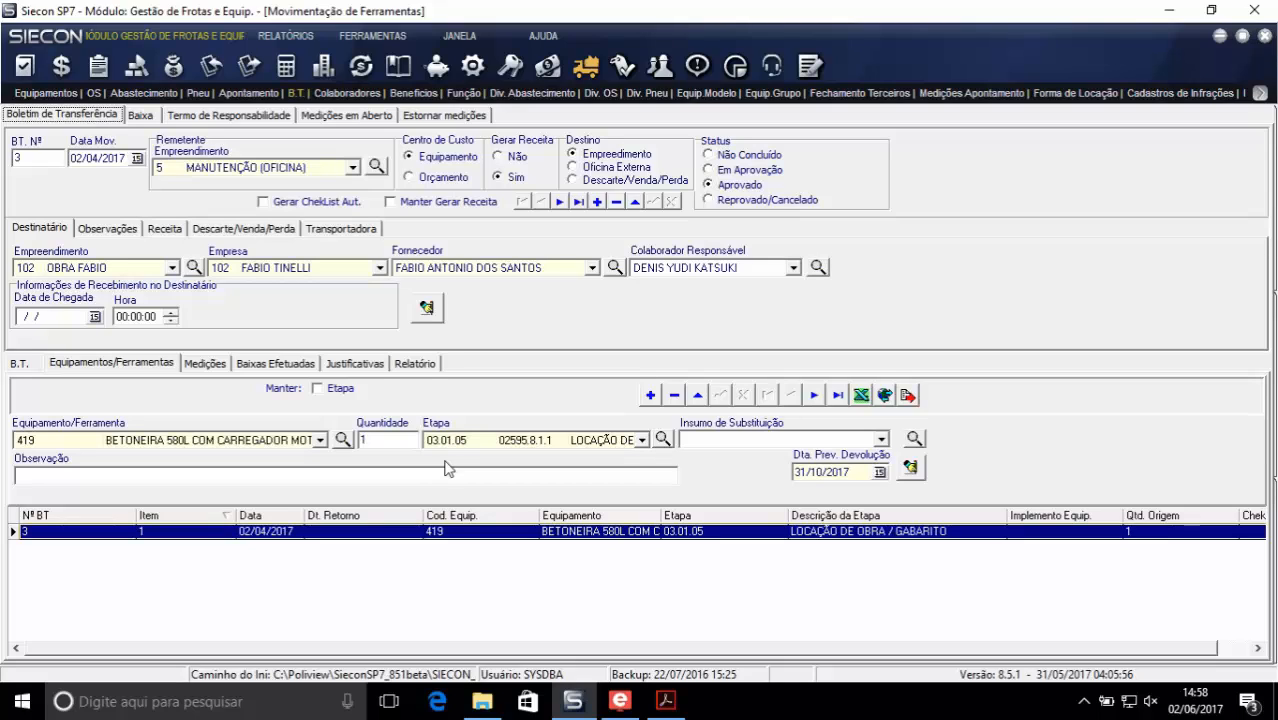
left_click(415, 364)
scroll(778, 553, "down", 5)
scroll(778, 553, "up", 5)
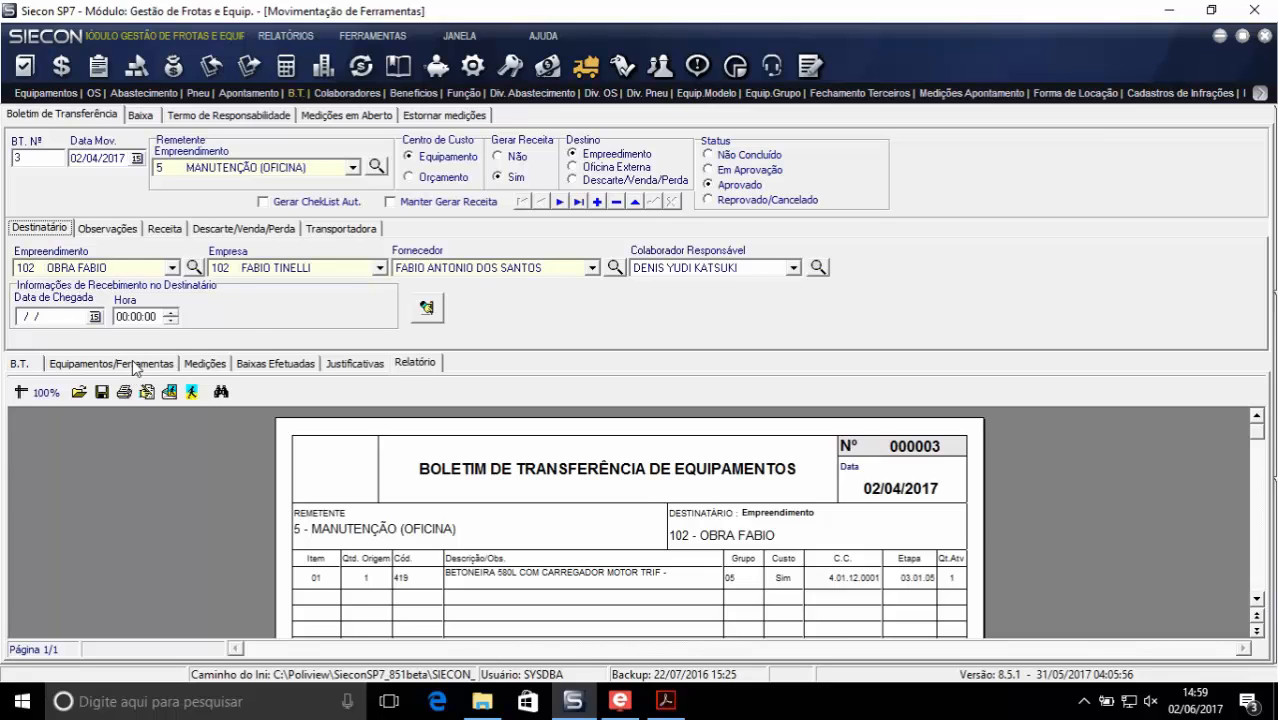
- Review the open measurements for period 05/2017 with a narrower equipment code column, and bring up the transfer bulletin write-off form
left_click(320, 118)
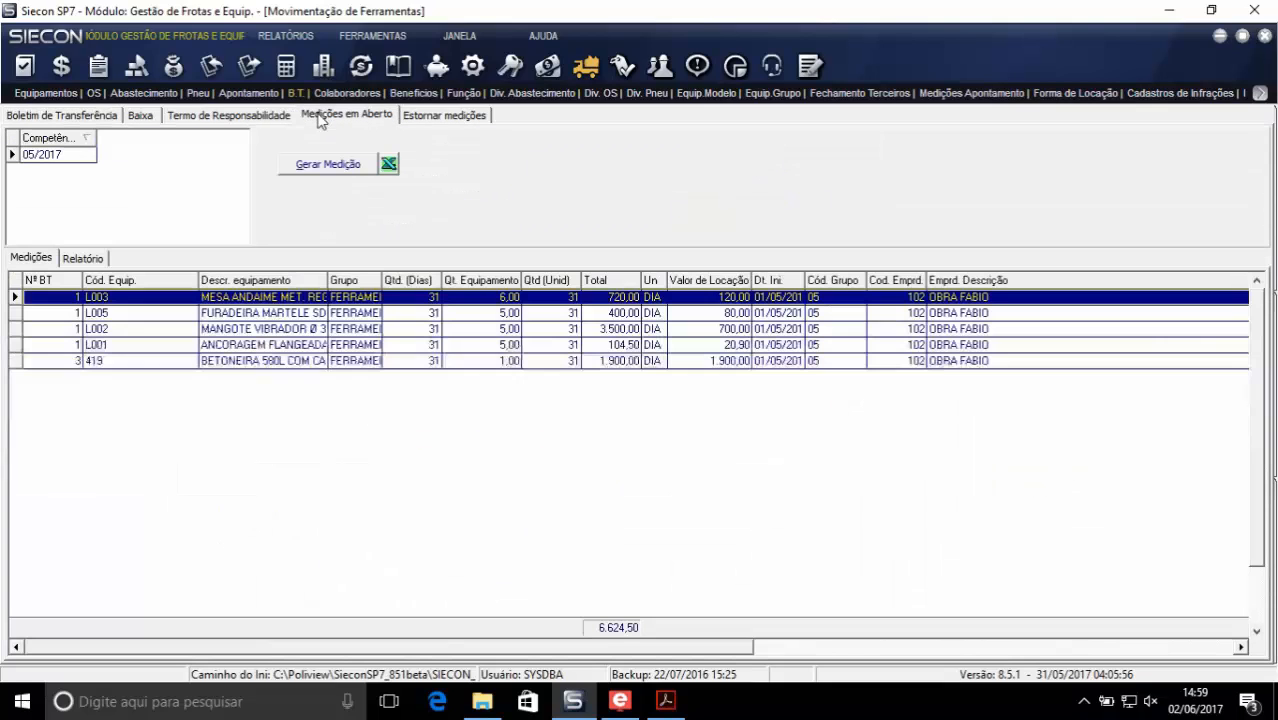
left_click(57, 157)
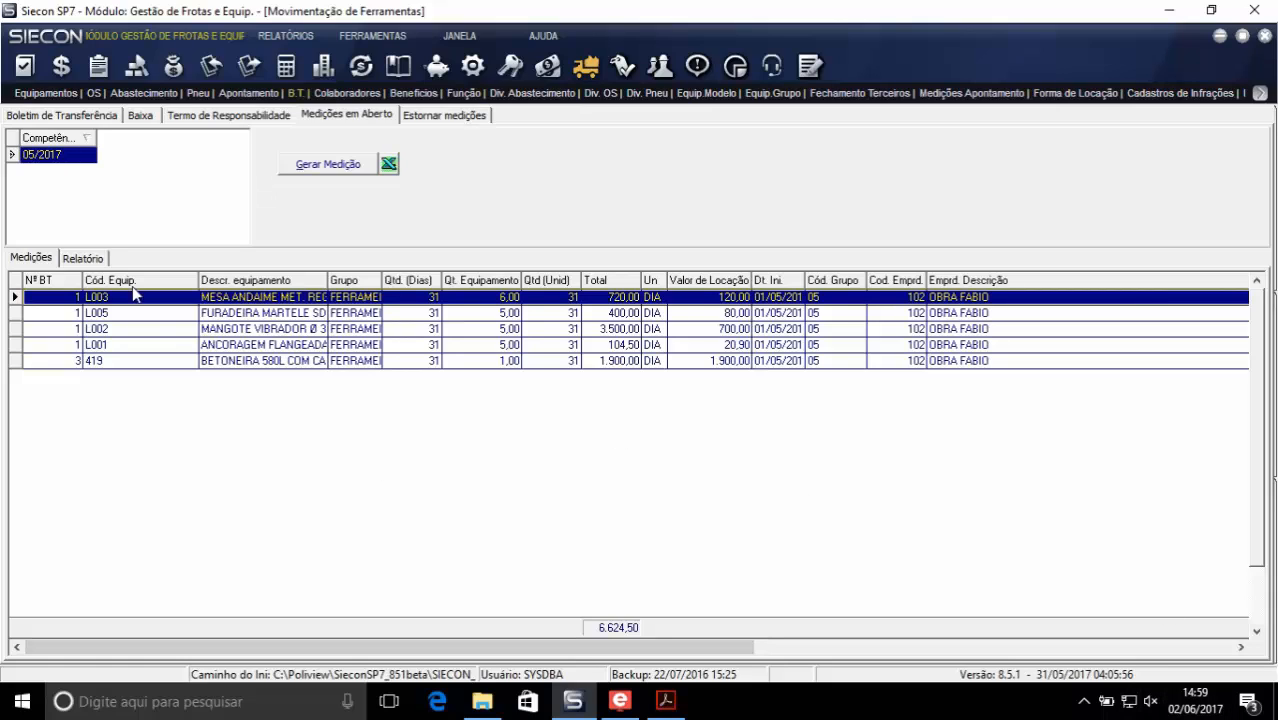
left_click_drag(198, 280, 129, 280)
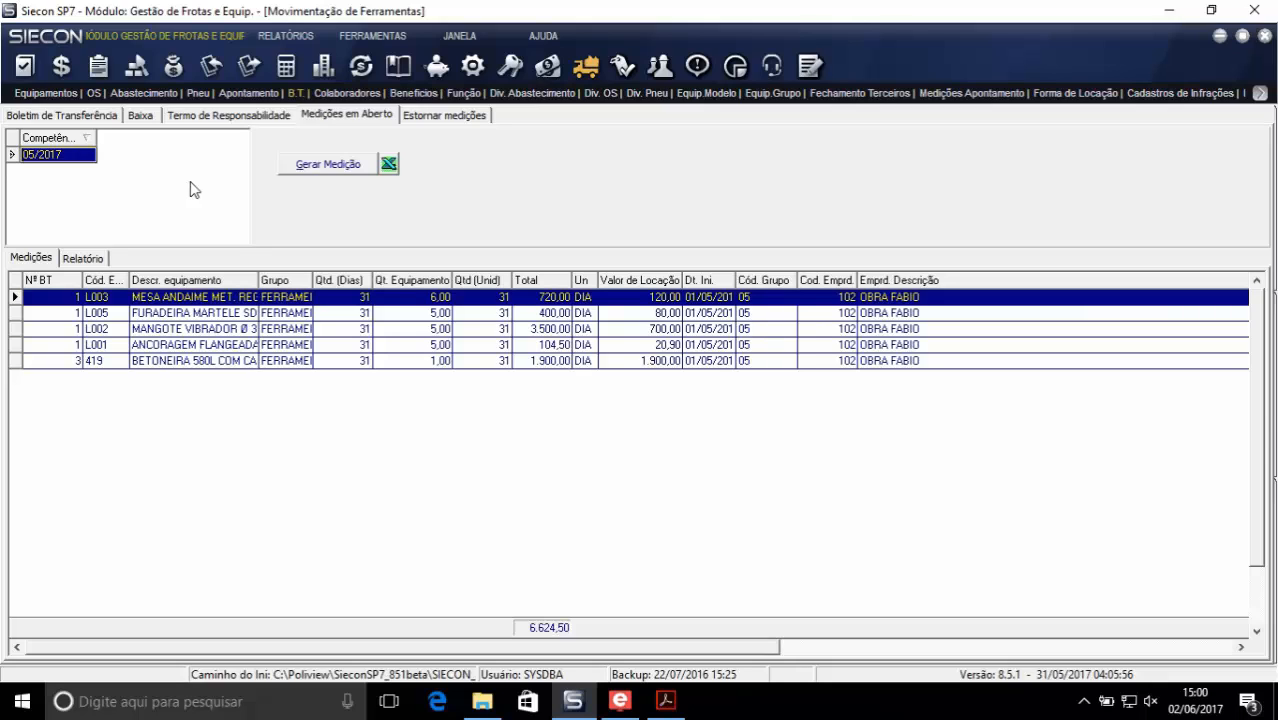
left_click(140, 115)
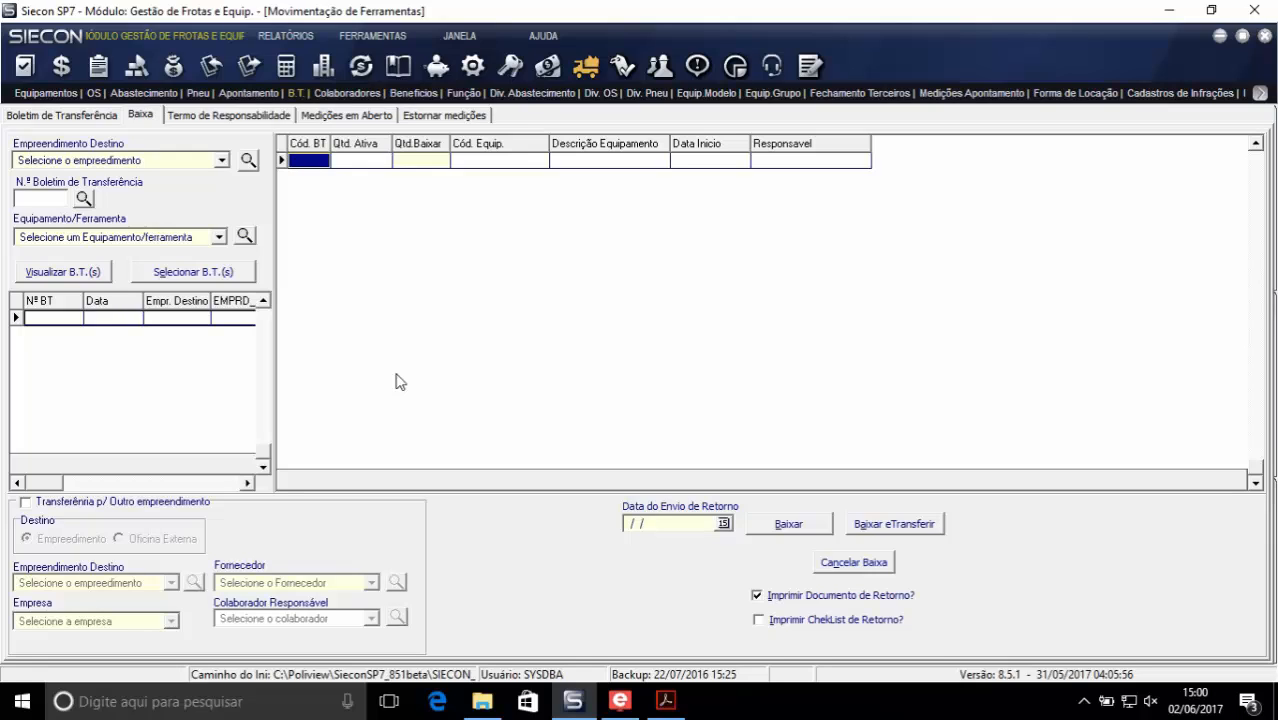
- Generate report 6.1 - Movimentação de Equipamentos for the period 13/05/2017 to 02/06/2017
left_click(1260, 93)
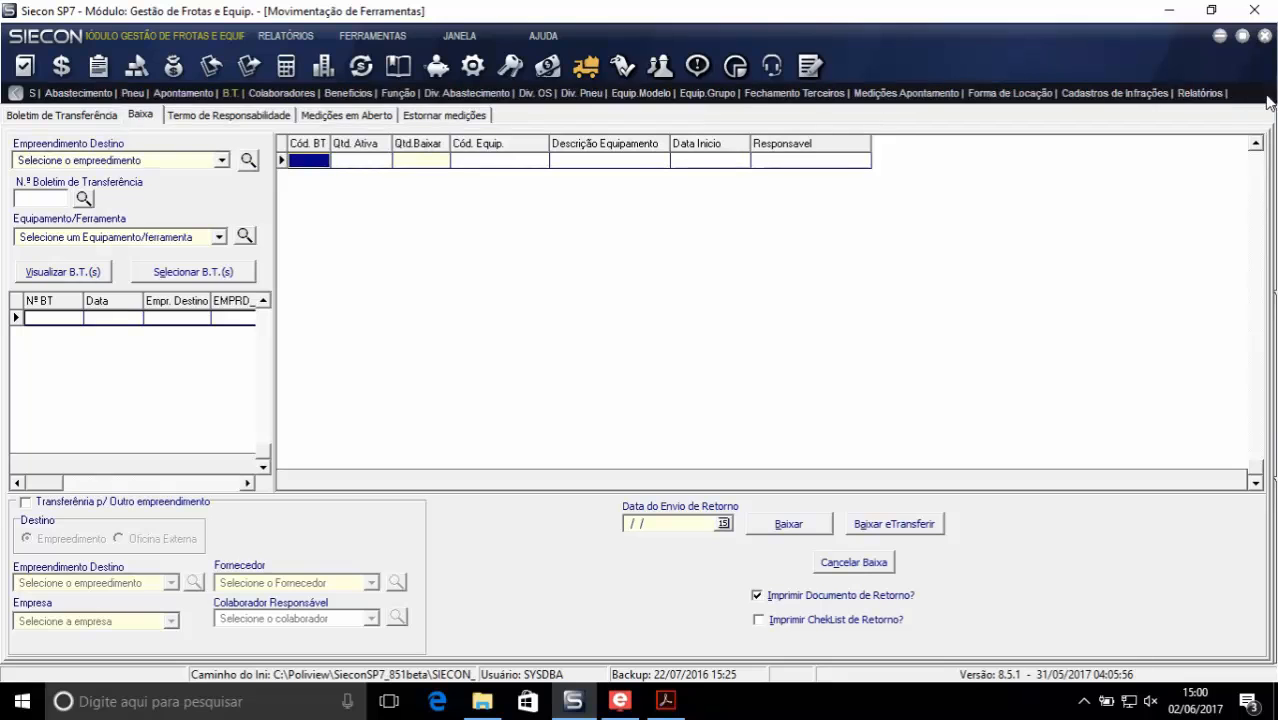
left_click(1205, 94)
left_click(262, 132)
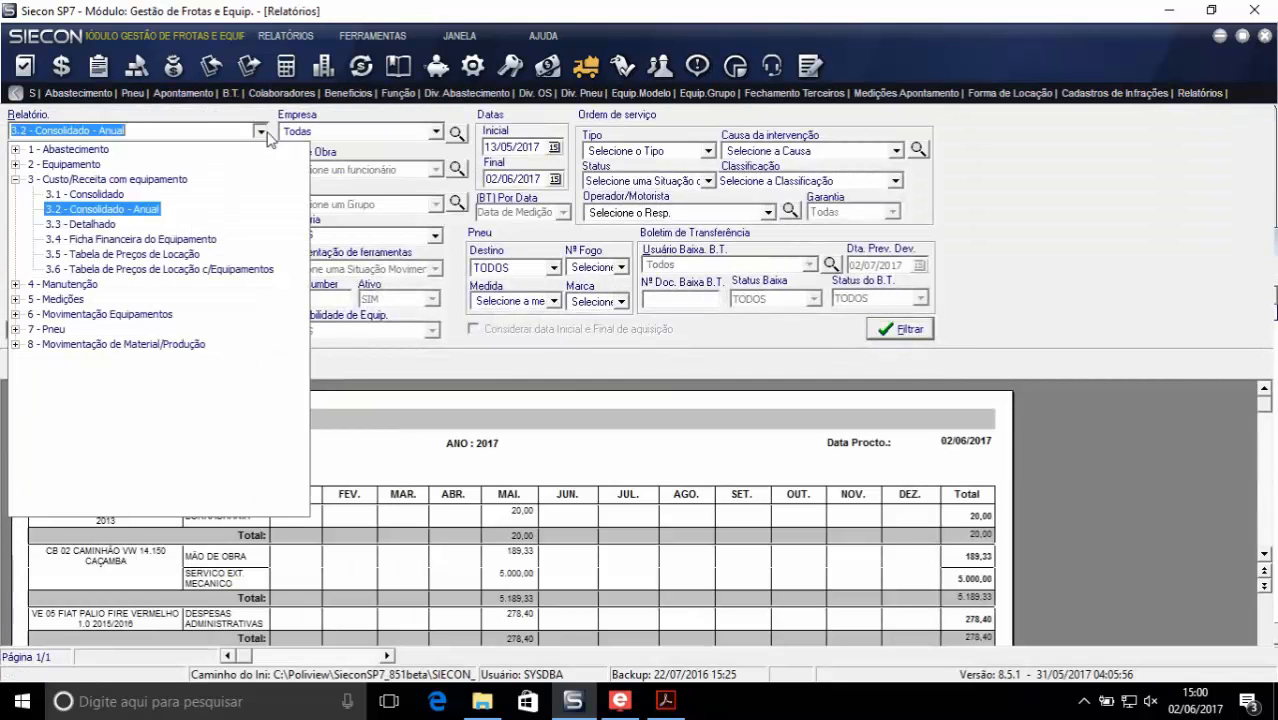
left_click(15, 344)
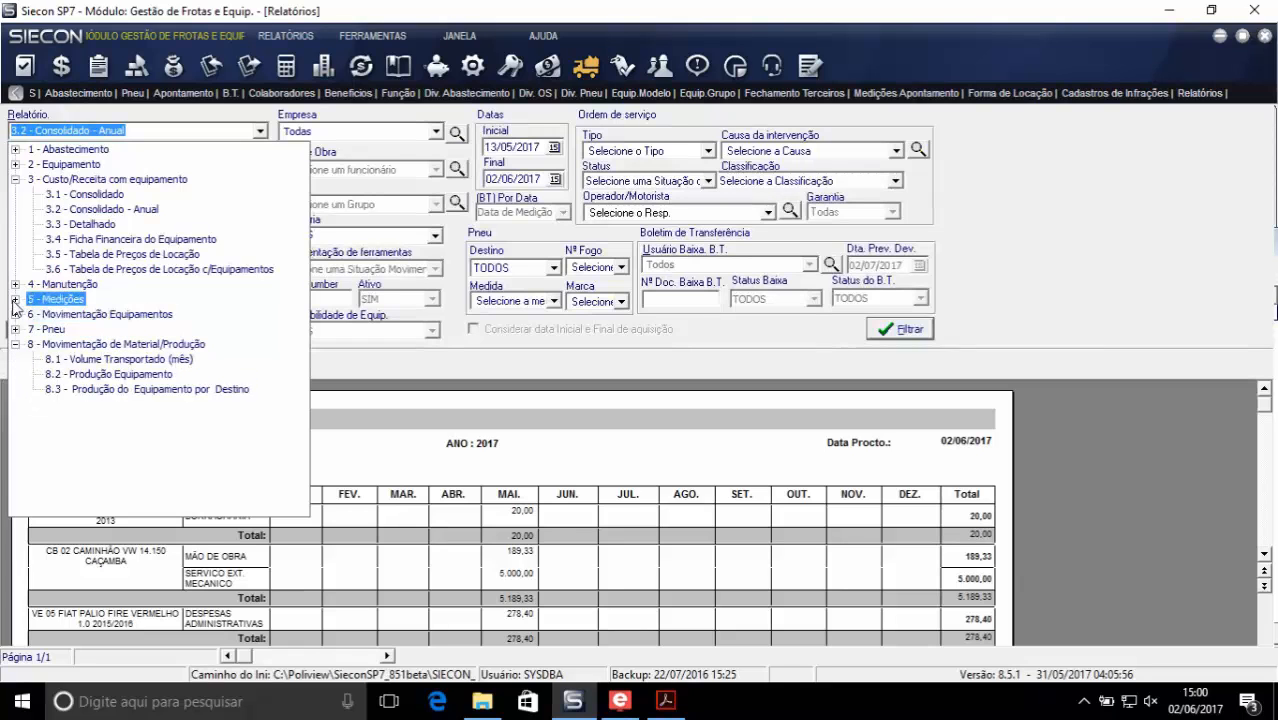
left_click(15, 314)
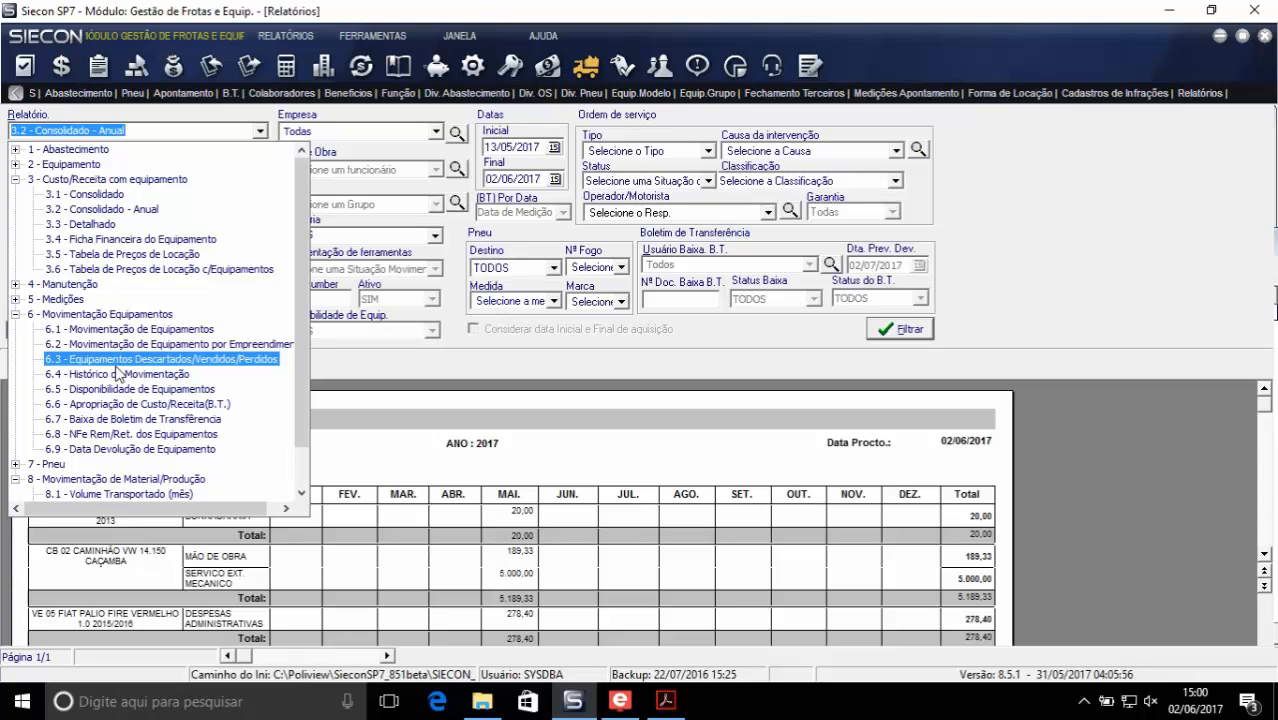
left_click(126, 329)
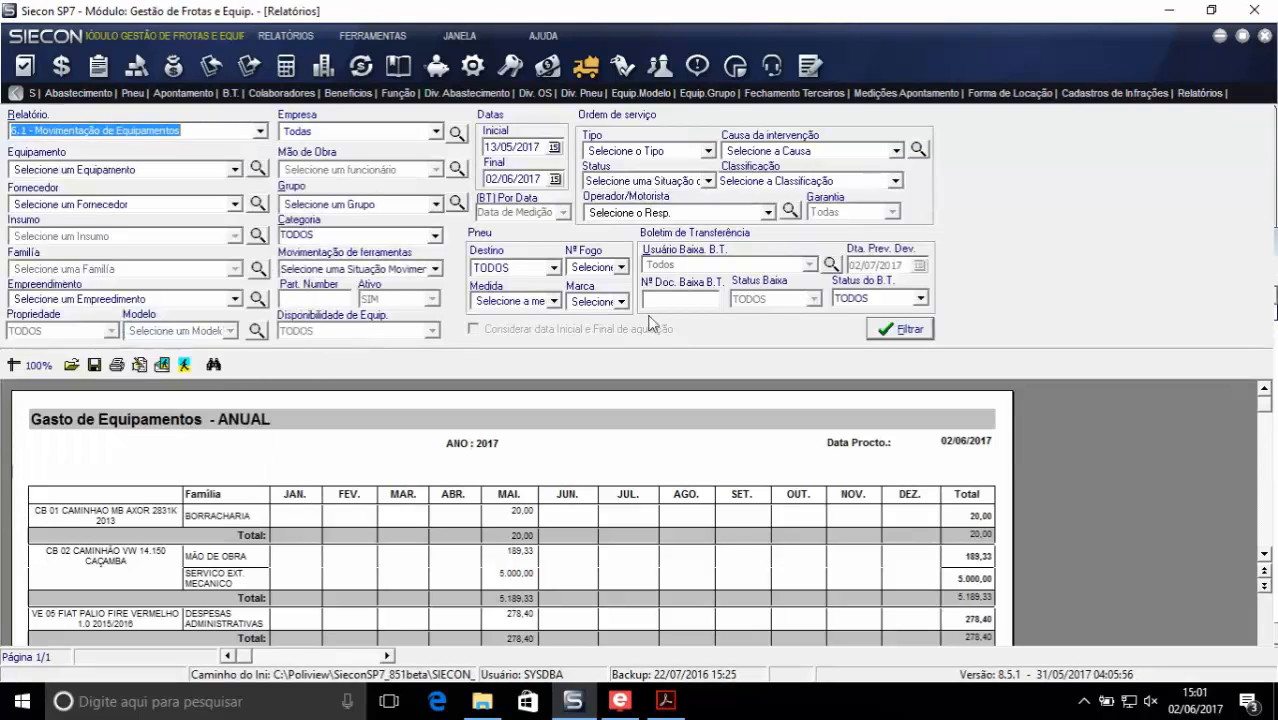
left_click(902, 332)
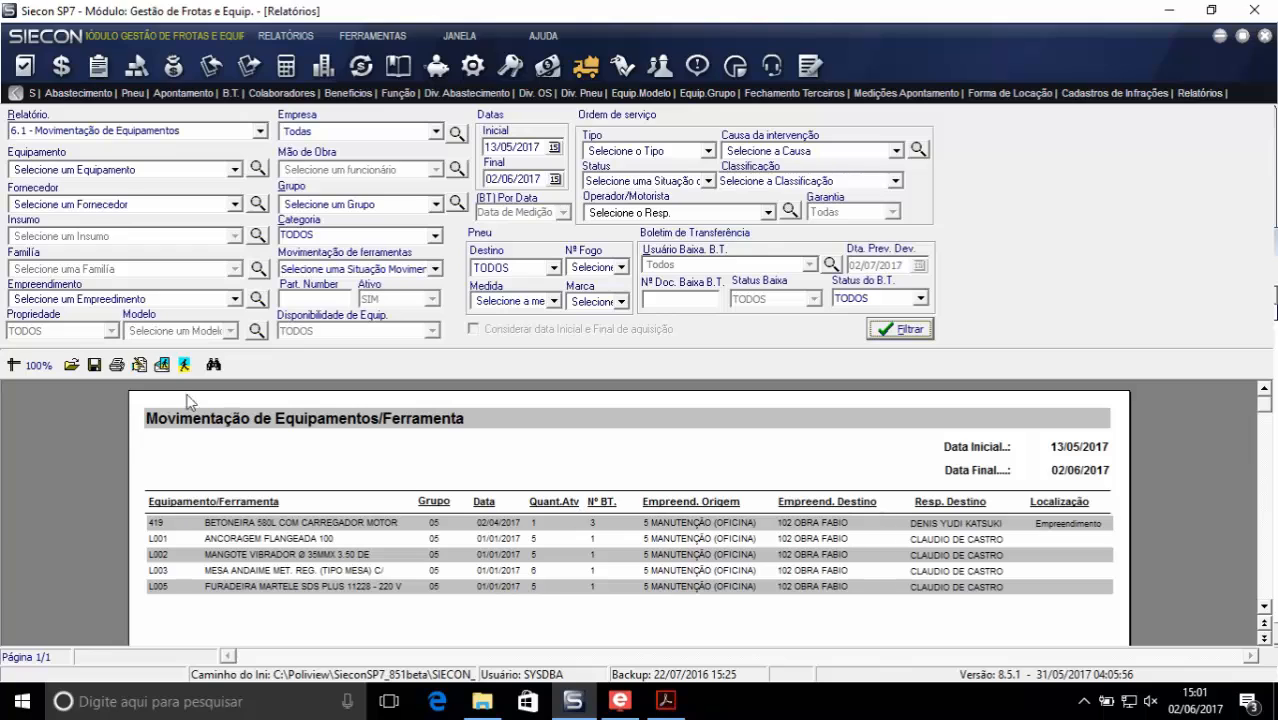
- Review the printable document of responsibility term 1 in the tool movement module, and return to the transfer bulletins
left_click(206, 99)
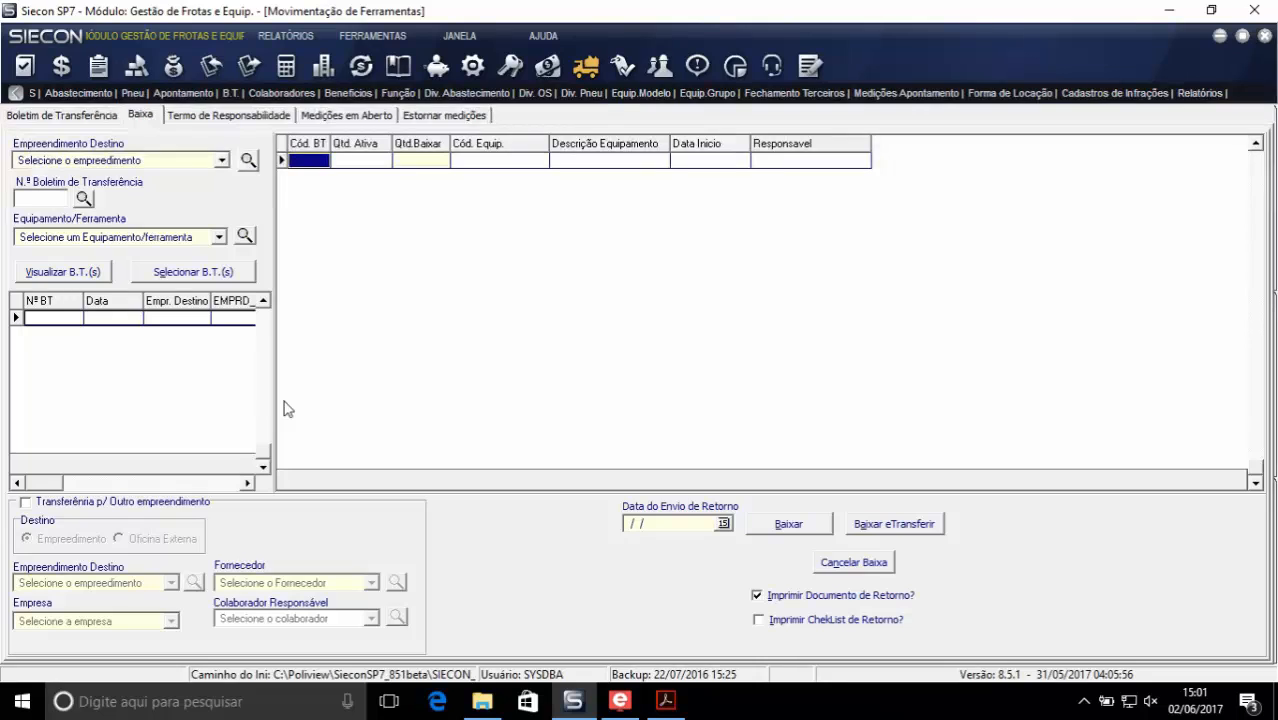
left_click(205, 115)
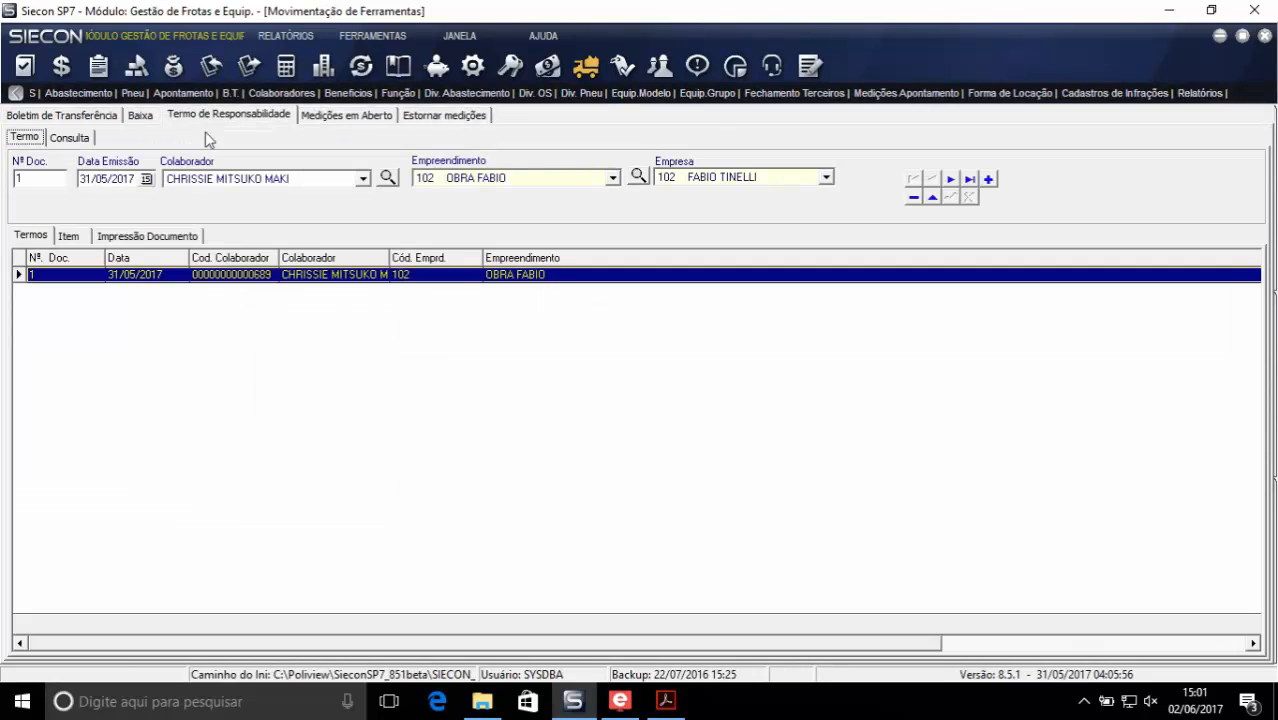
left_click(117, 240)
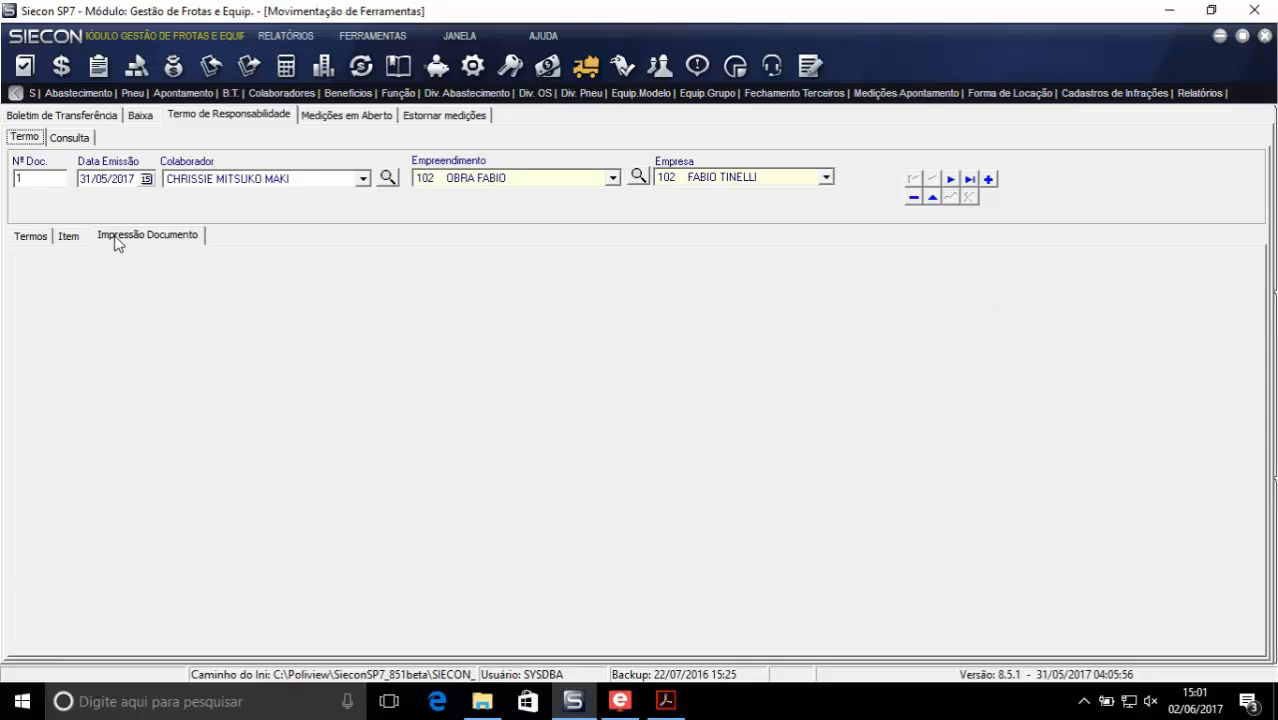
scroll(645, 476, "down", 5)
scroll(656, 480, "up", 3)
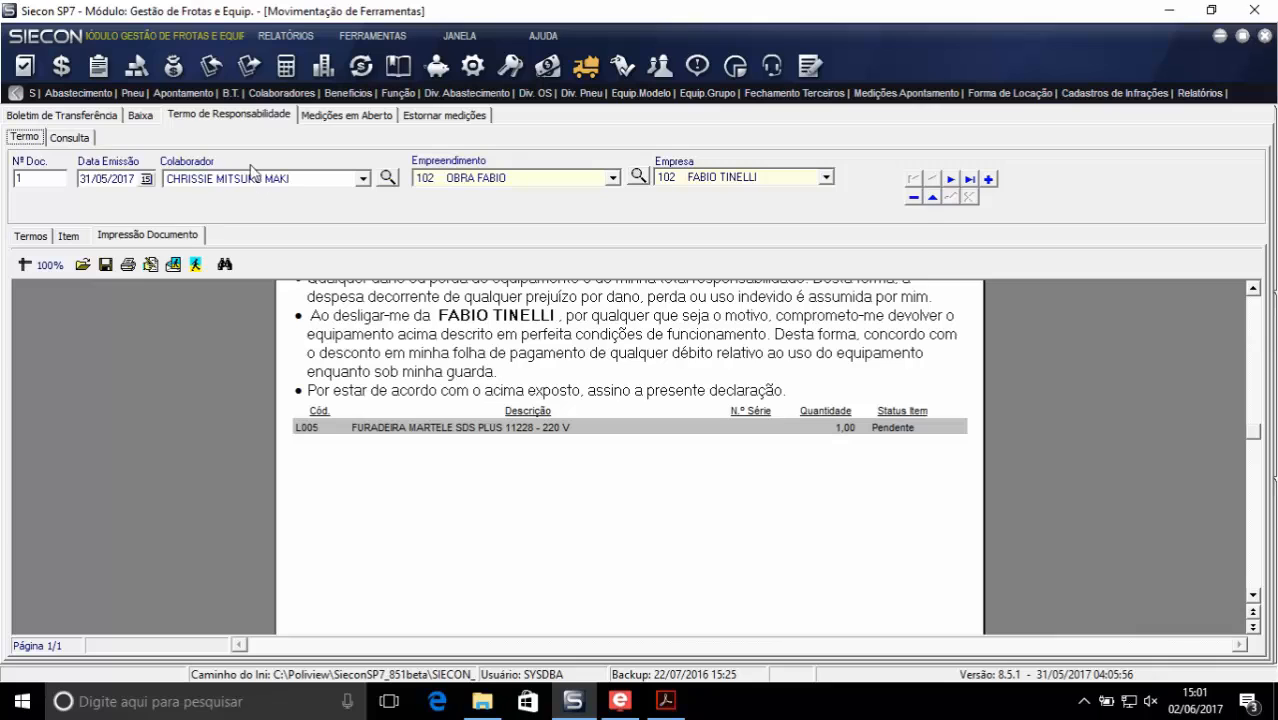
left_click(32, 116)
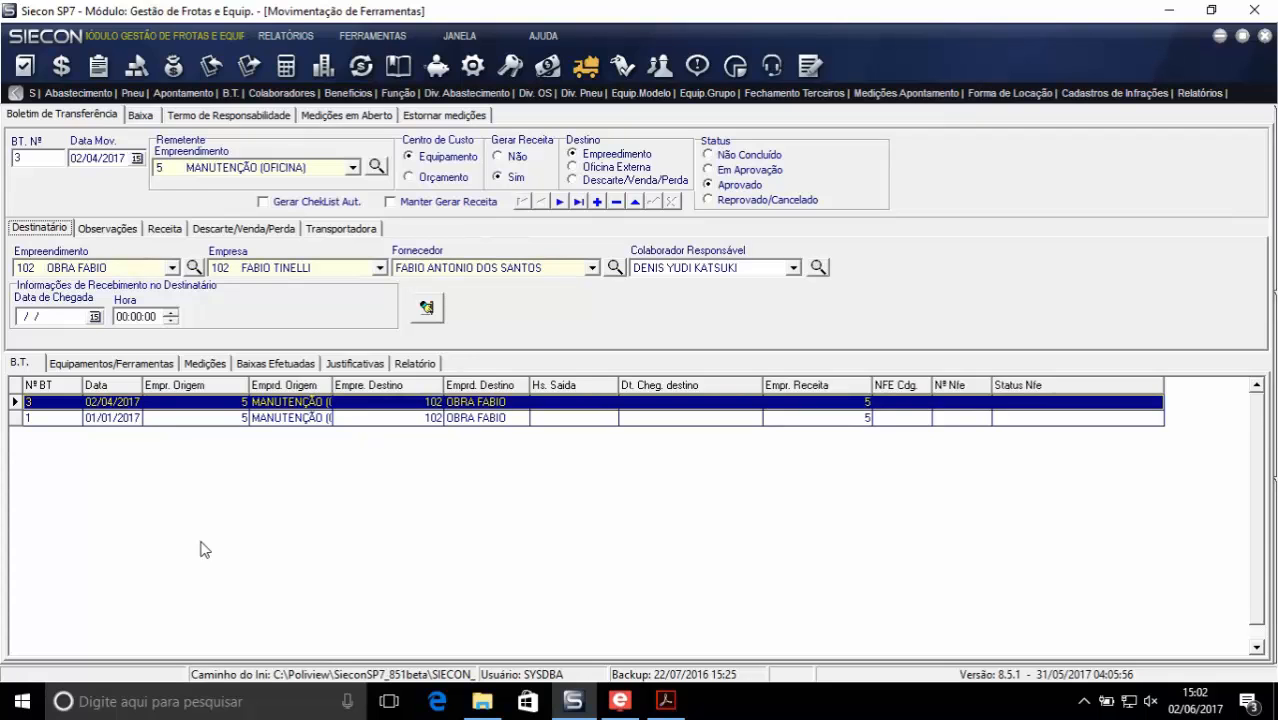
- Review the EH 03 excavator entry in the equipment cost and revenue log, adjusting the code and model column widths
left_click(183, 93)
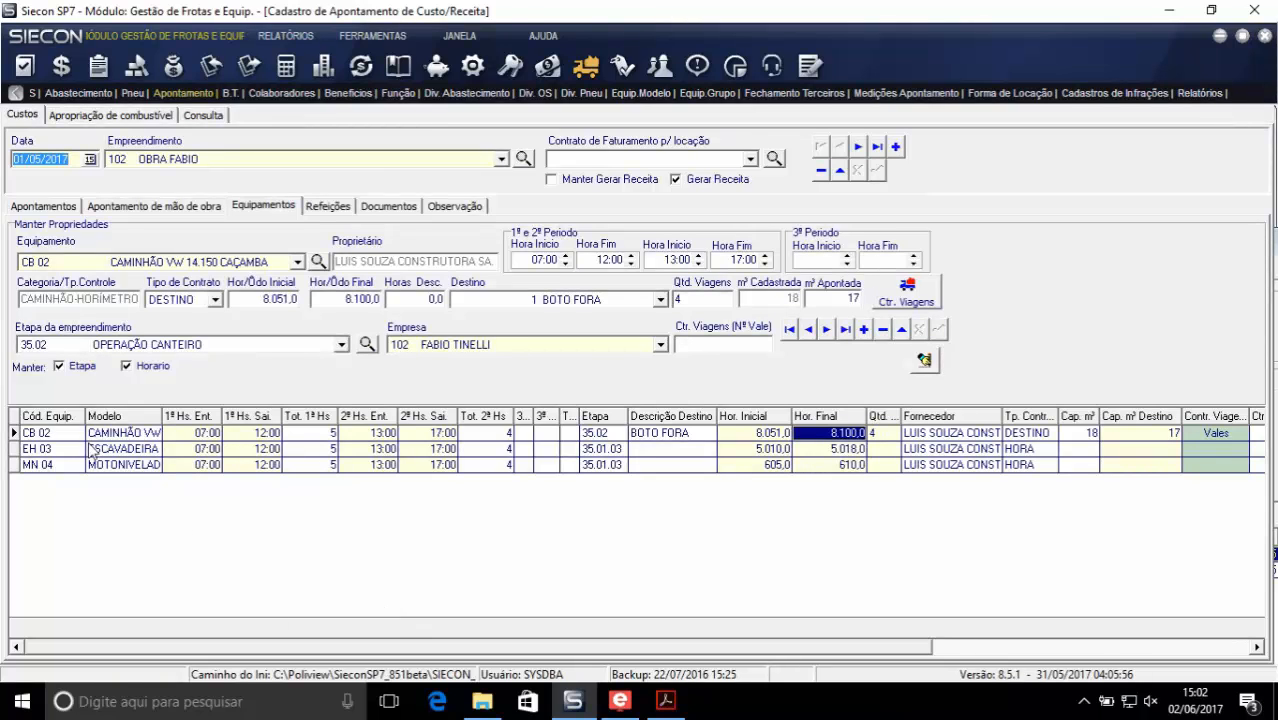
left_click_drag(86, 416, 71, 416)
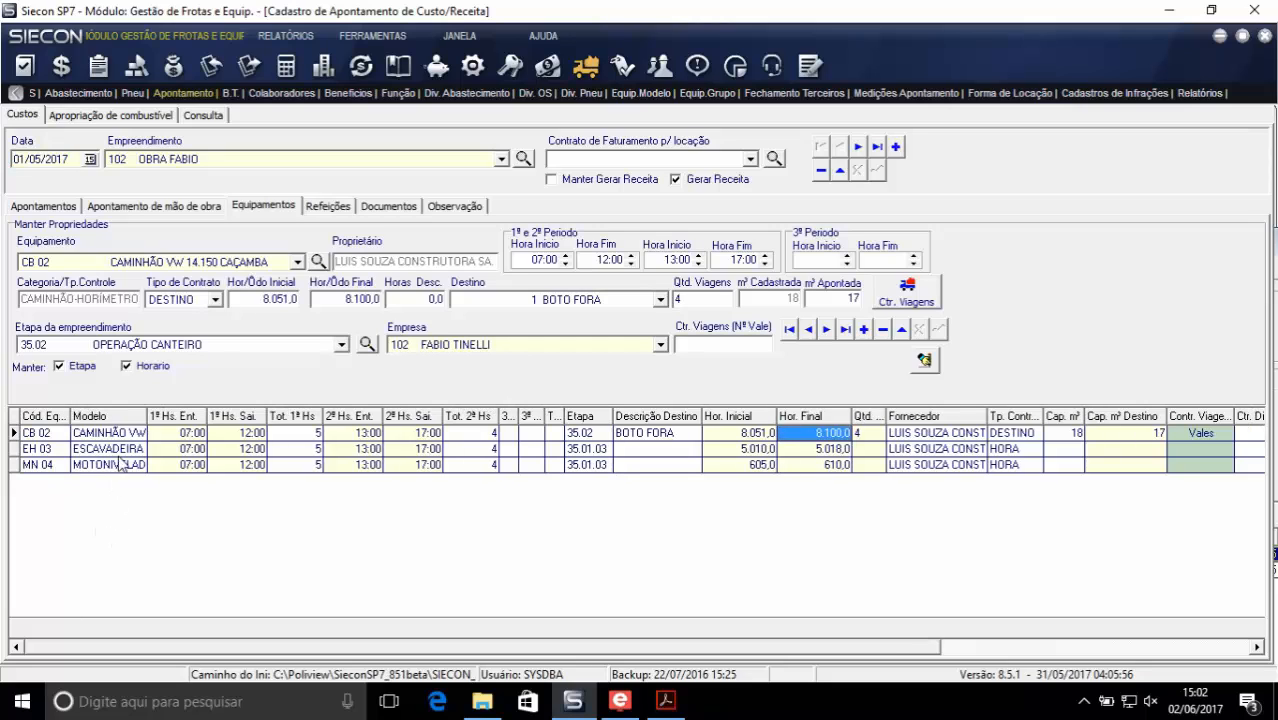
left_click_drag(158, 415, 186, 416)
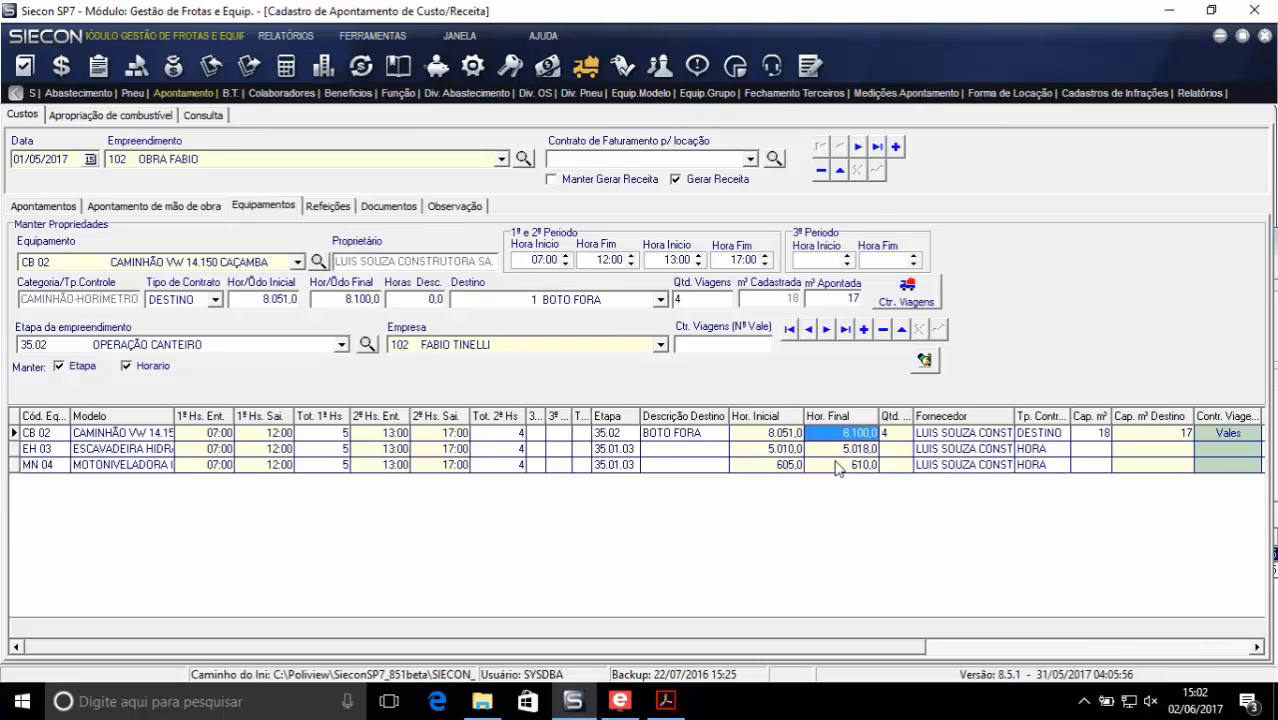
left_click(132, 450)
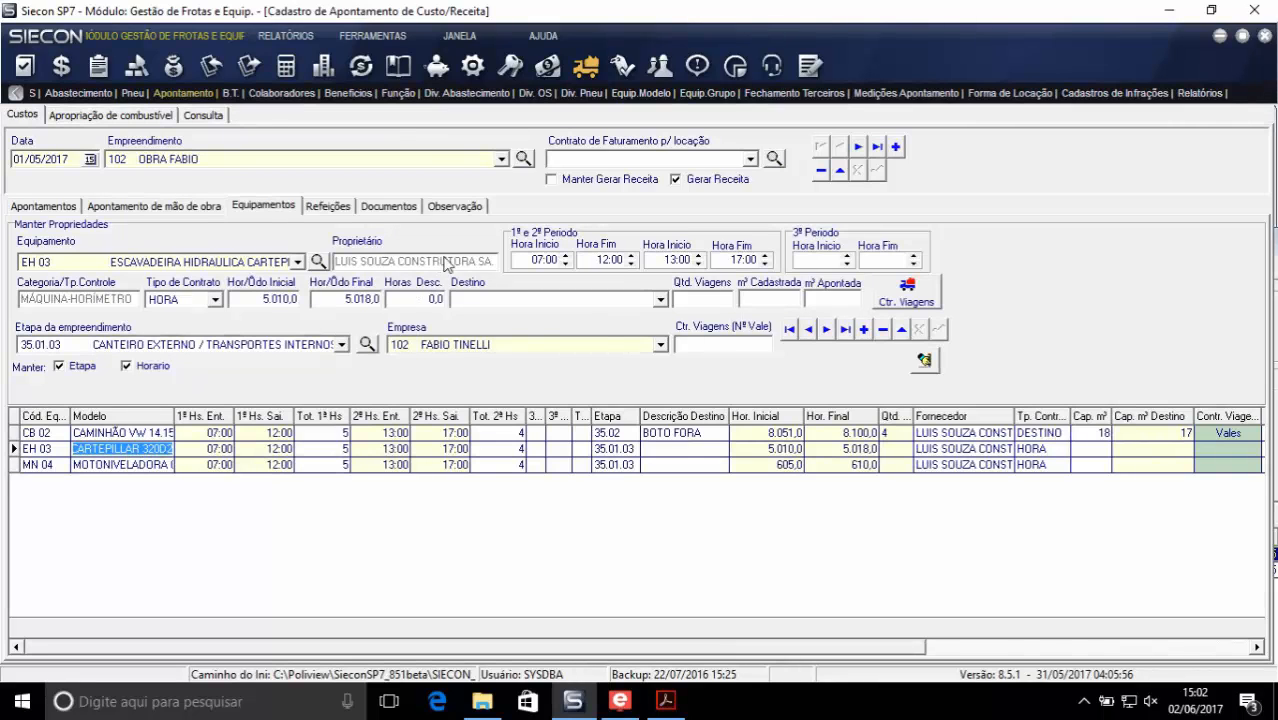
left_click(537, 260)
- Review the 1.3 - Relatório de Insumos Aplicados por Etapa report in the costs window, and return to the cost and revenue log
left_click(460, 35)
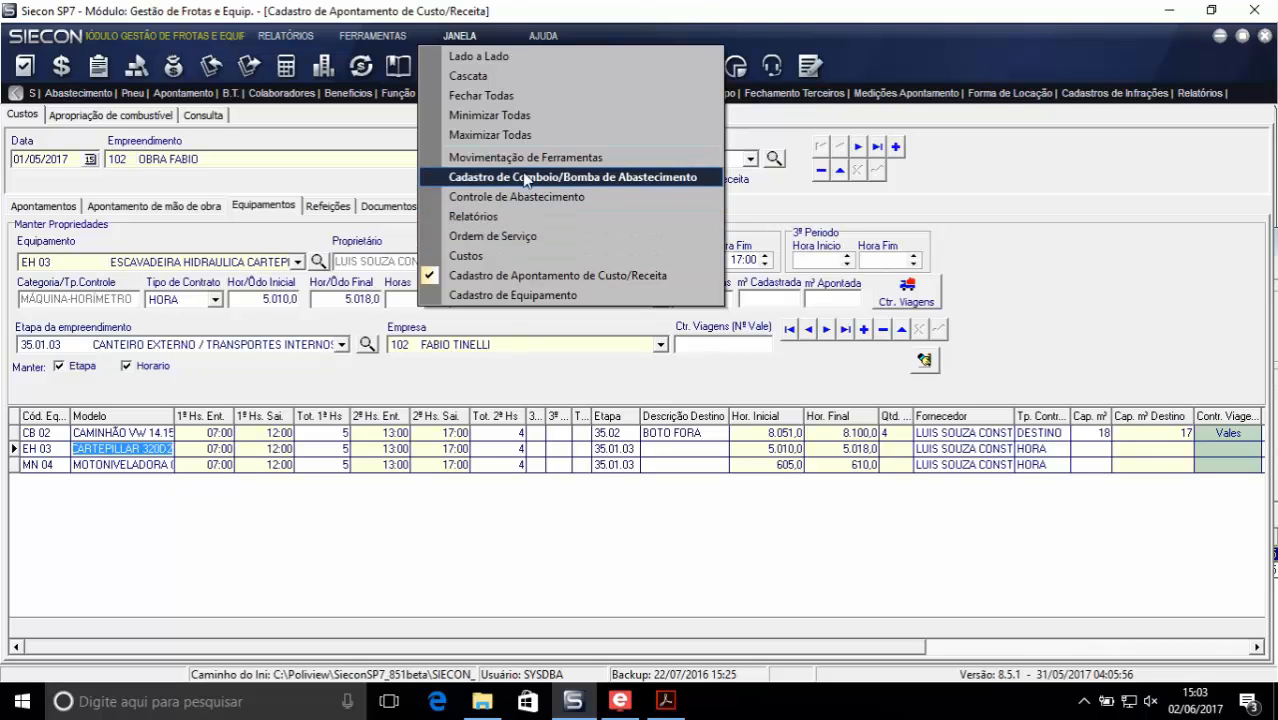
left_click(518, 219)
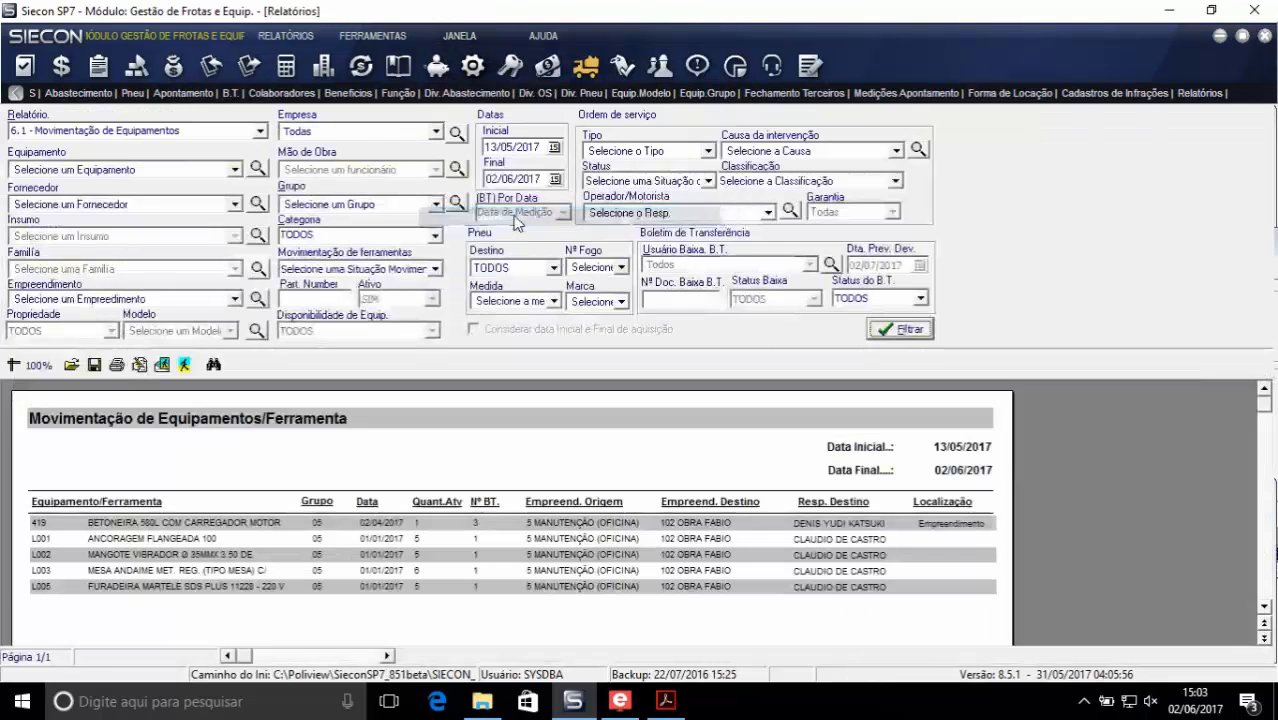
left_click(449, 36)
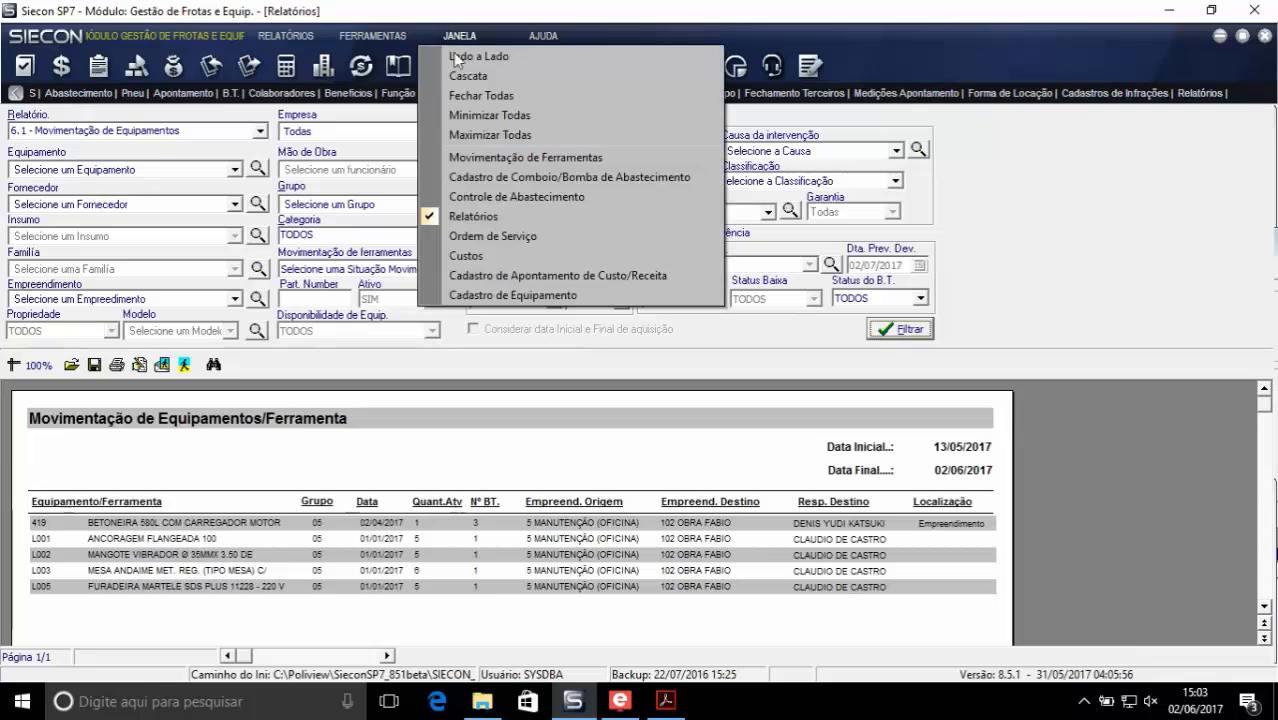
left_click(491, 258)
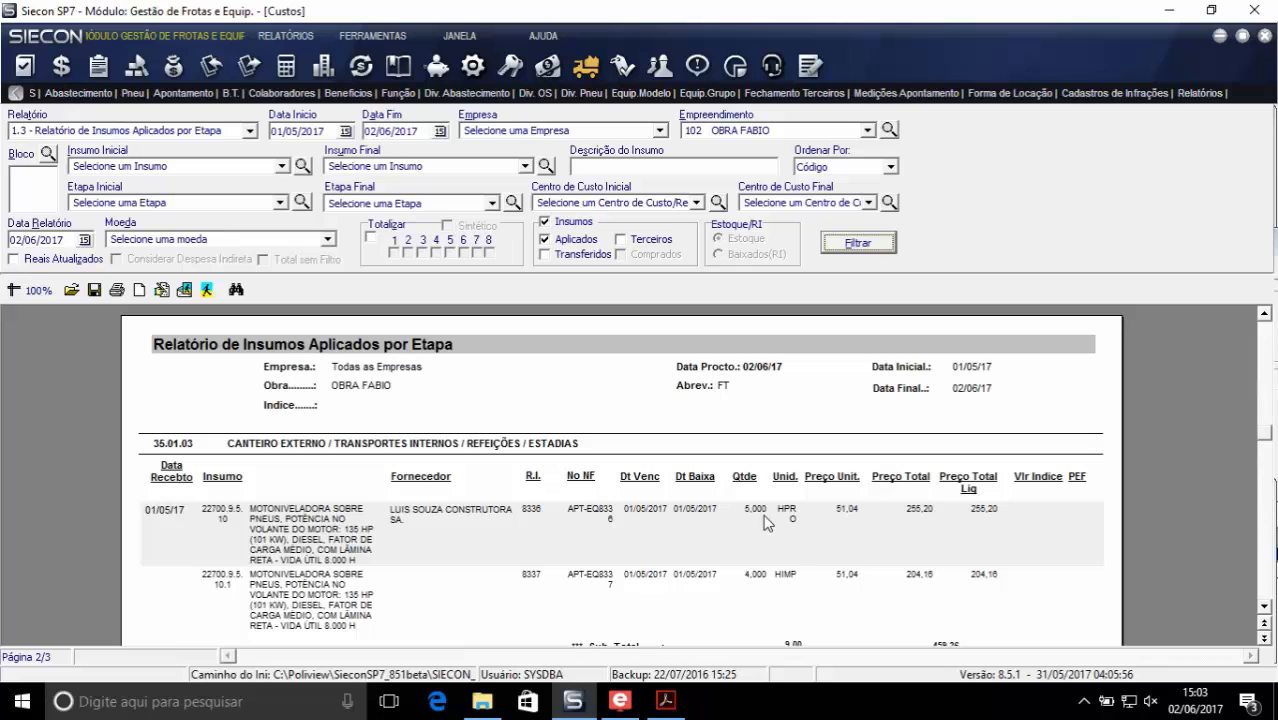
scroll(770, 578, "down", 3)
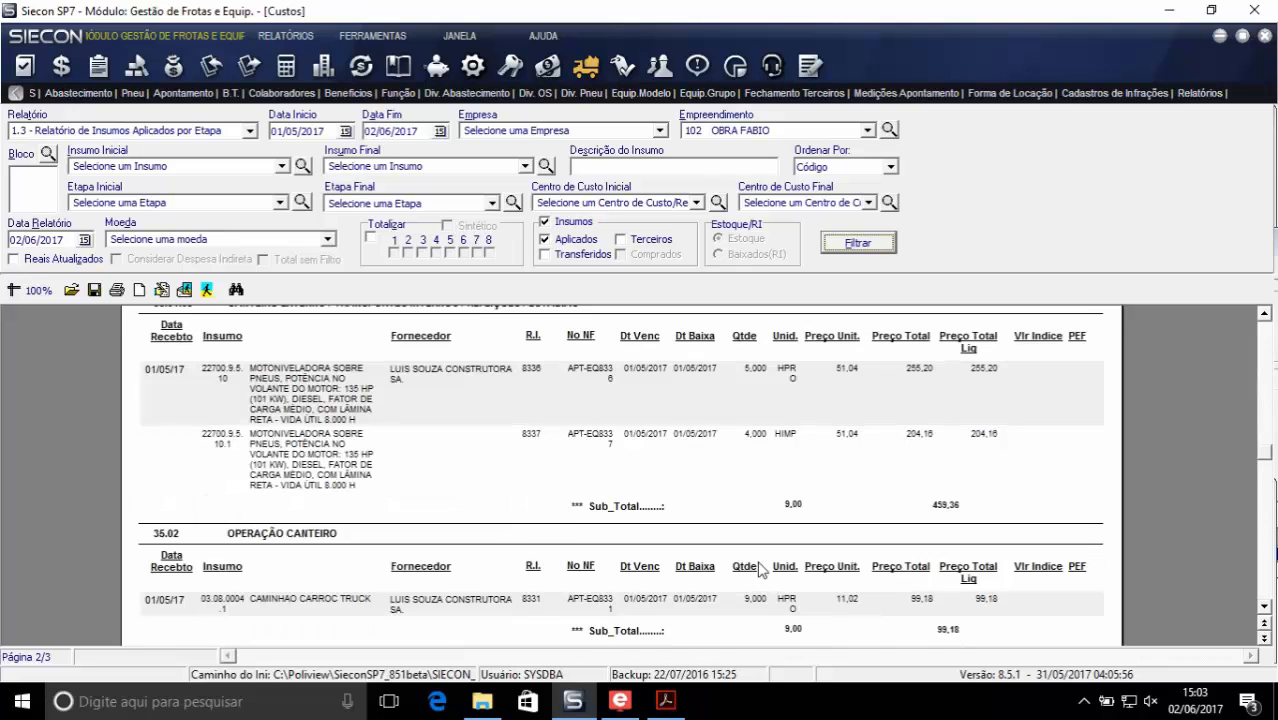
scroll(760, 569, "up", 3)
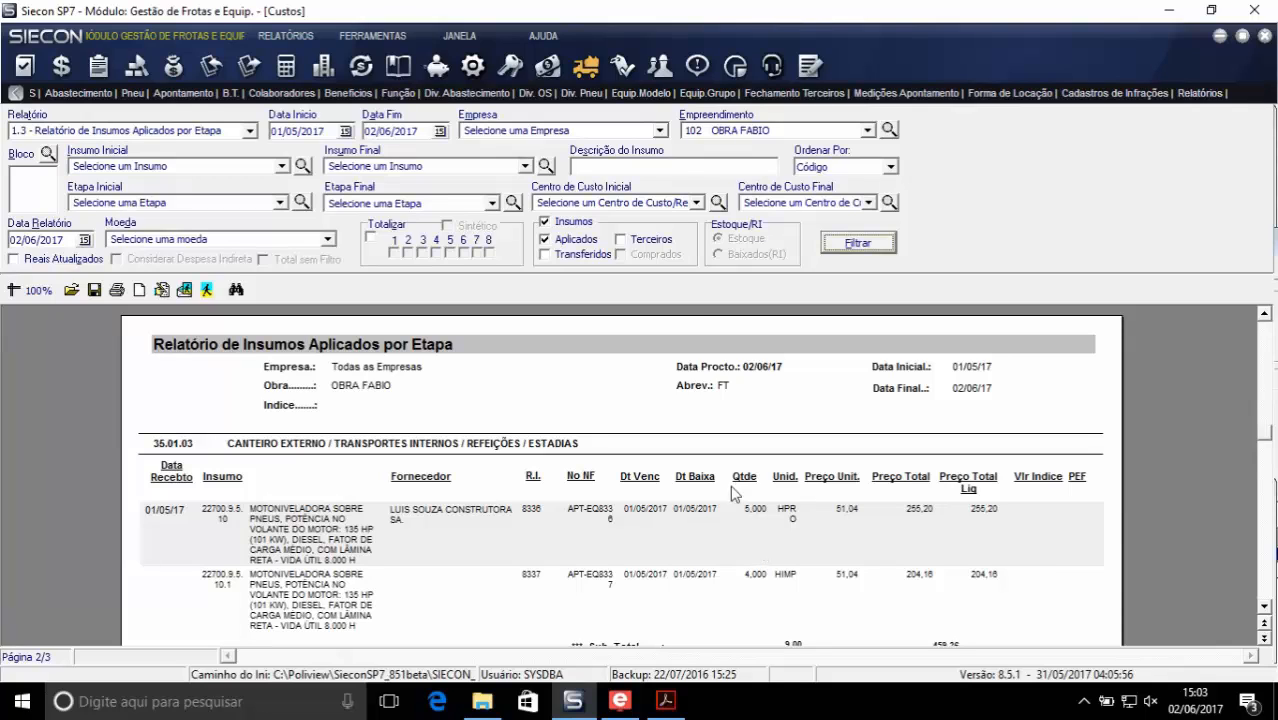
left_click(461, 38)
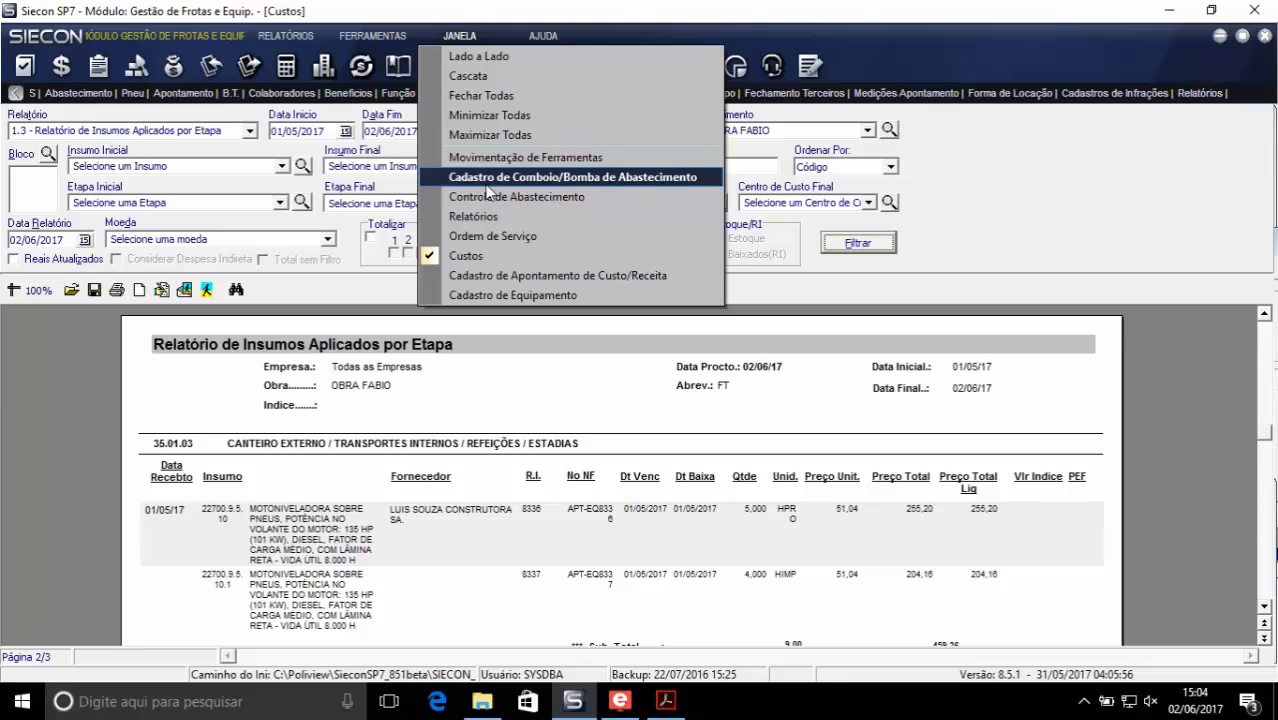
left_click(474, 283)
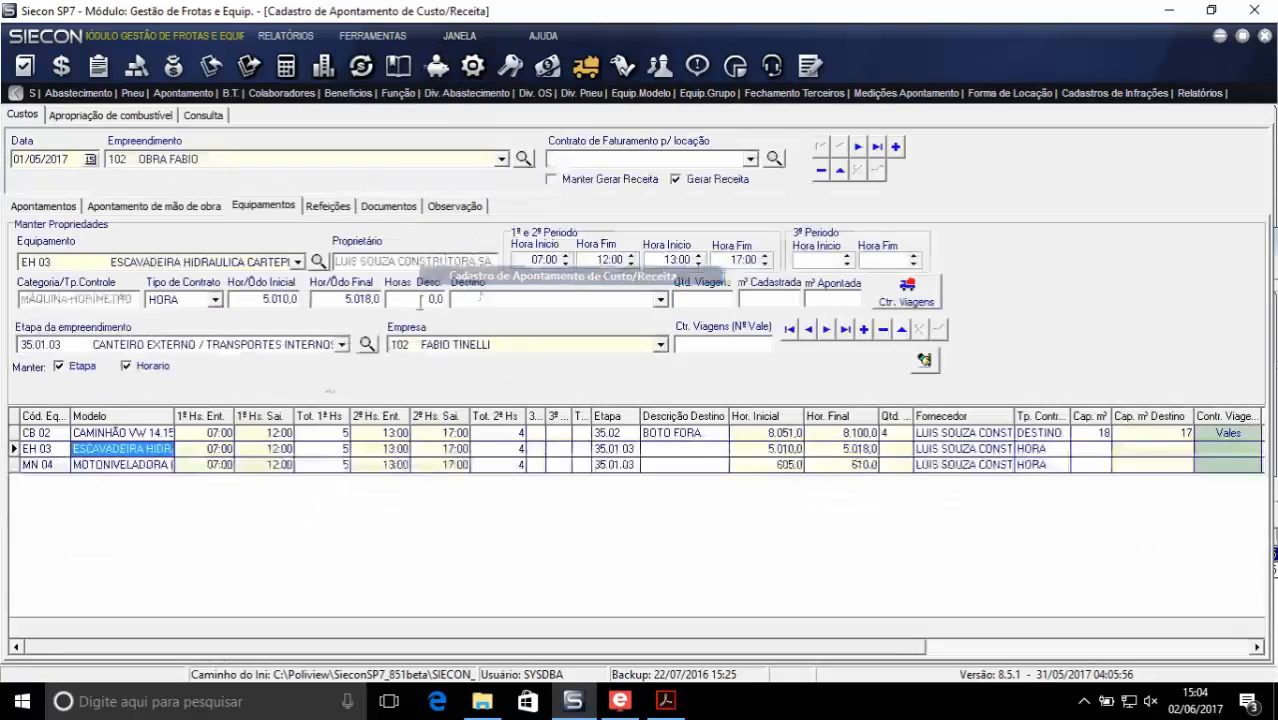